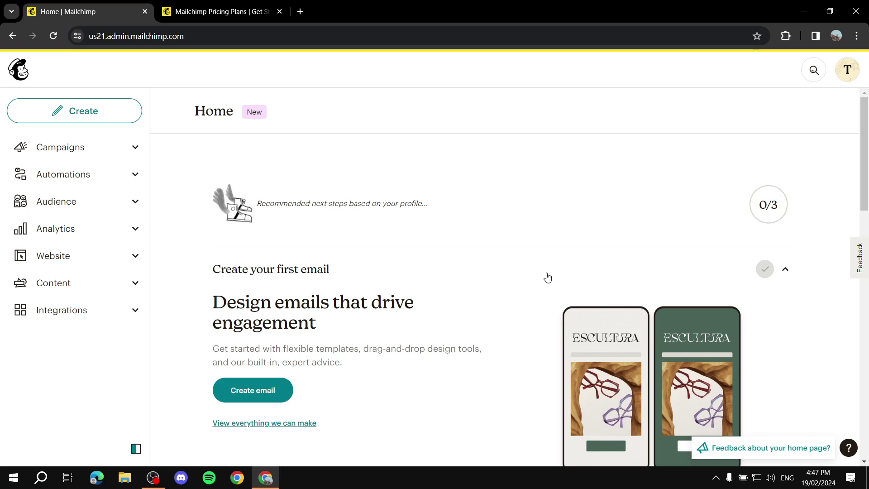
- Switch to the 'Mailchimp Pricing Plans' browser tab
left_click(205, 5)
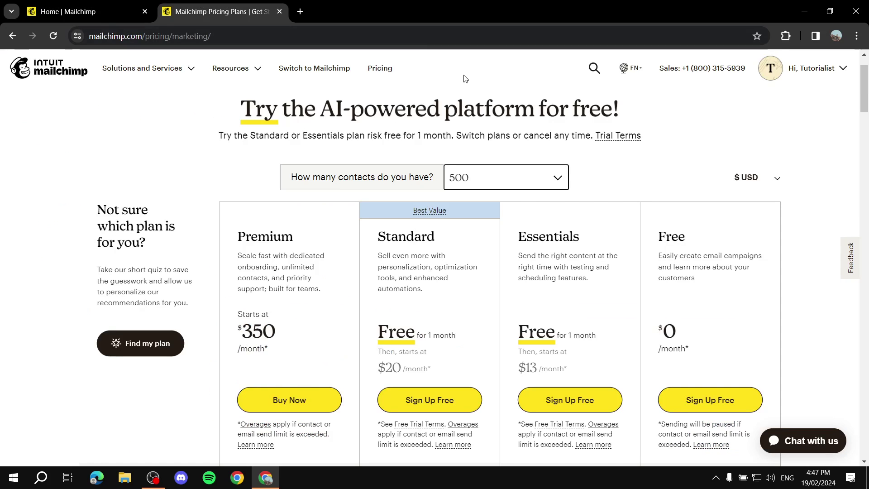
- Compare Essentials plan prices at 500 and 10,000 contacts ($110)
left_click_drag(291, 177, 437, 181)
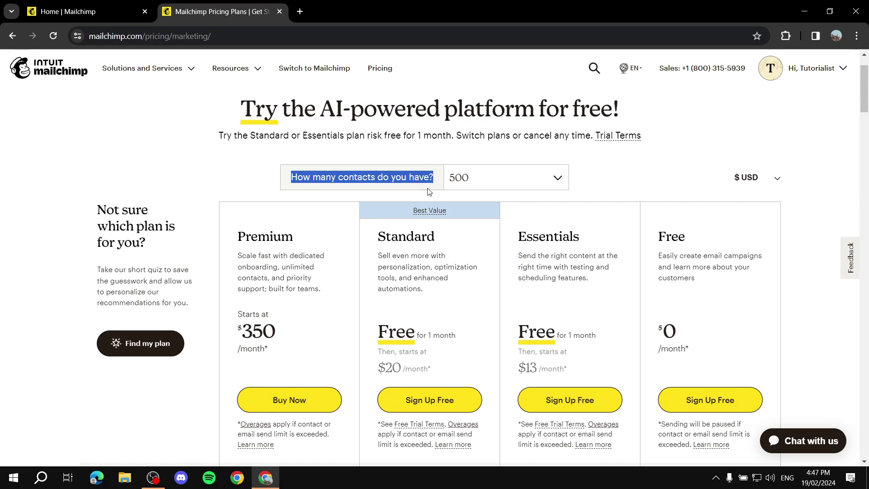
left_click(484, 177)
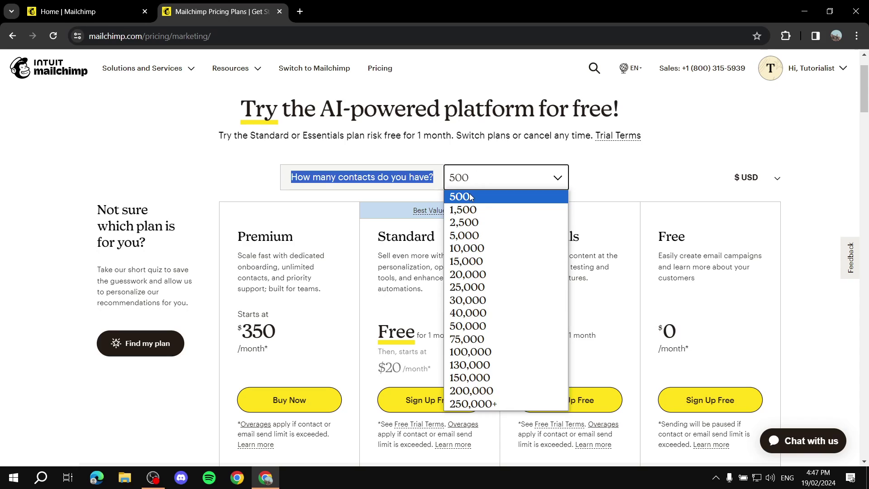
left_click(471, 197)
left_click(483, 156)
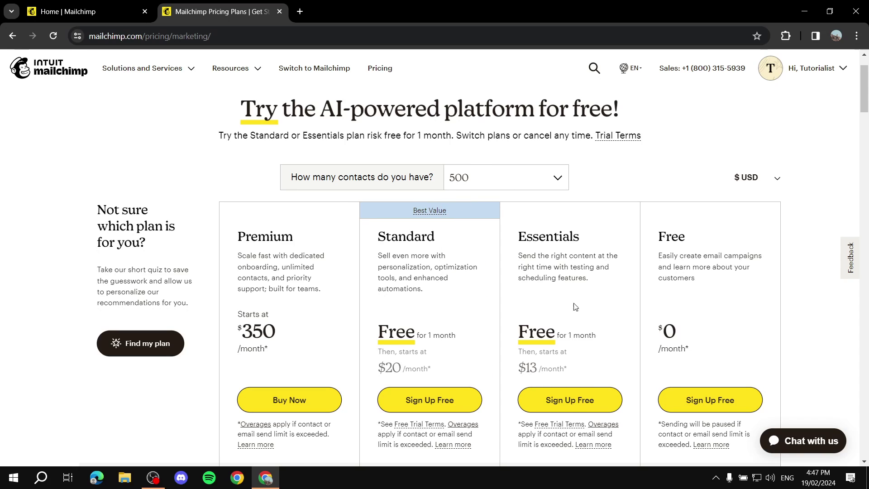
left_click_drag(513, 368, 582, 367)
left_click(592, 368)
left_click(534, 183)
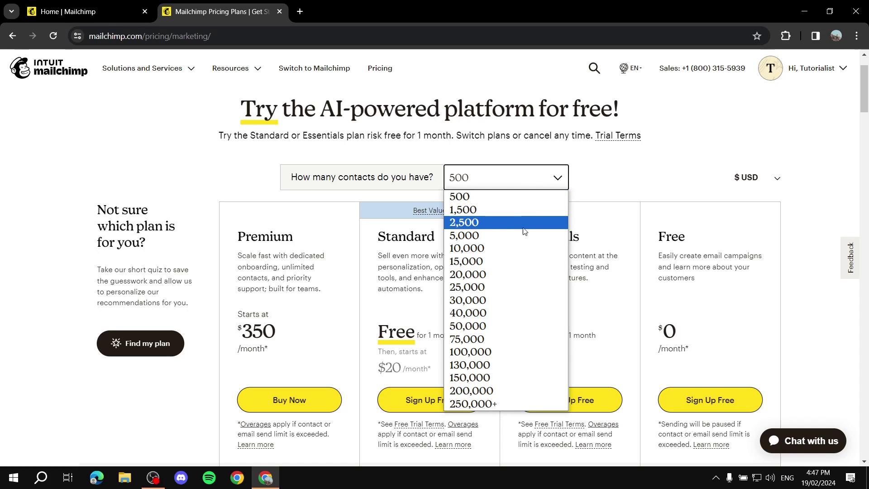
left_click(515, 248)
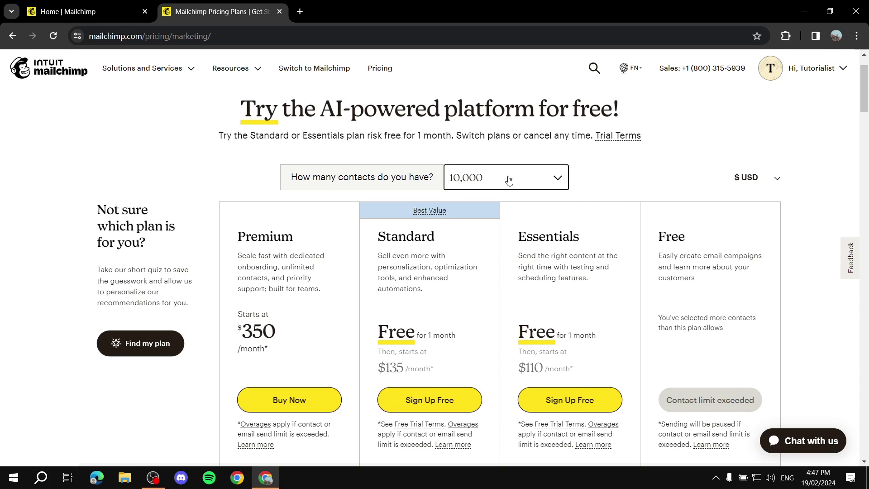
left_click_drag(517, 368, 579, 372)
left_click(586, 369)
- Check prices at 25,000, 30,000 and 40,000 contacts ($340 Essentials), then close the pricing tab
left_click(536, 179)
left_click(500, 290)
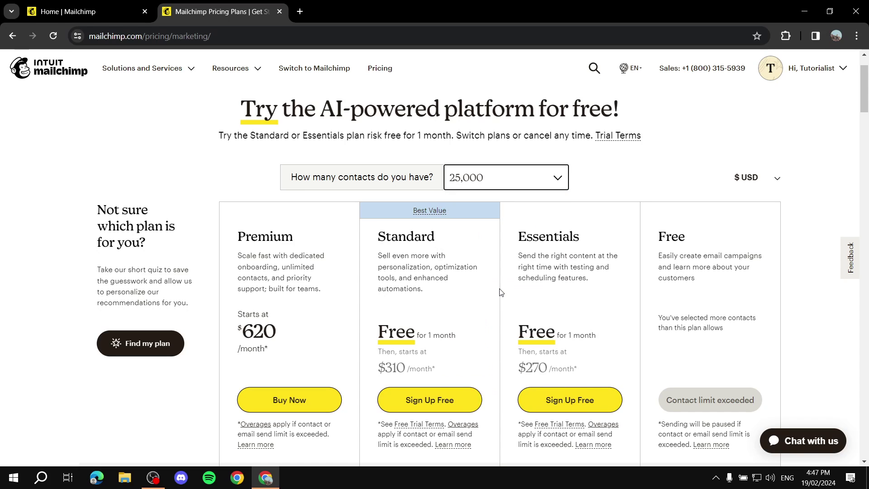
left_click(516, 177)
left_click(511, 300)
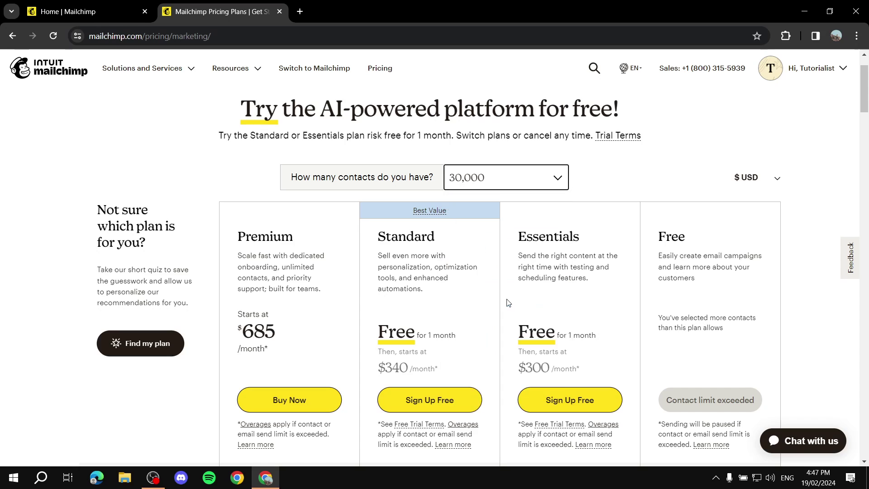
left_click(520, 181)
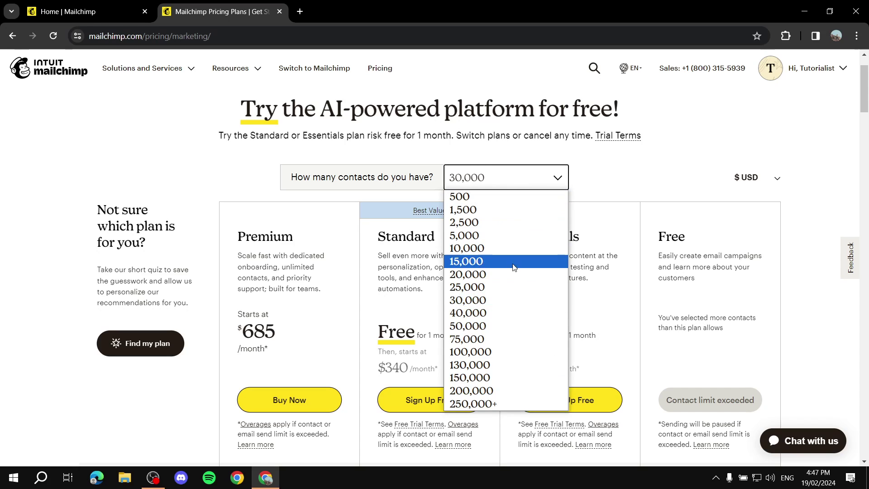
left_click(506, 313)
left_click_drag(518, 369, 578, 369)
left_click(590, 368)
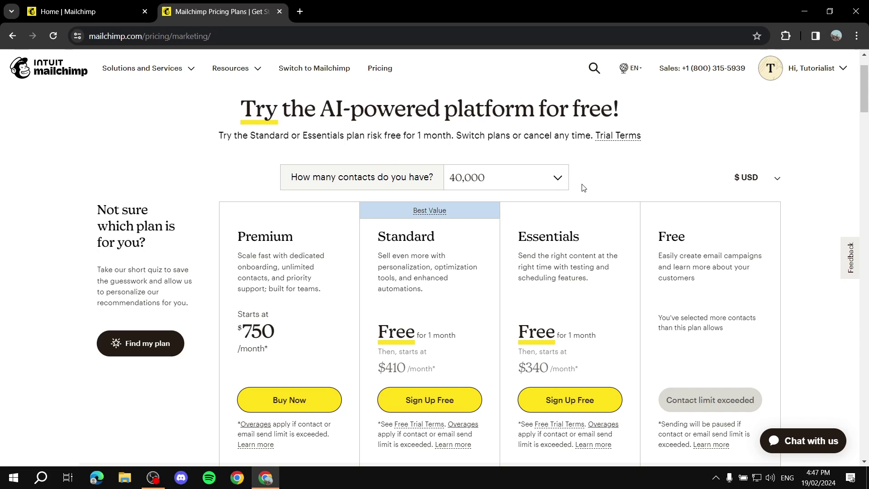
left_click(279, 12)
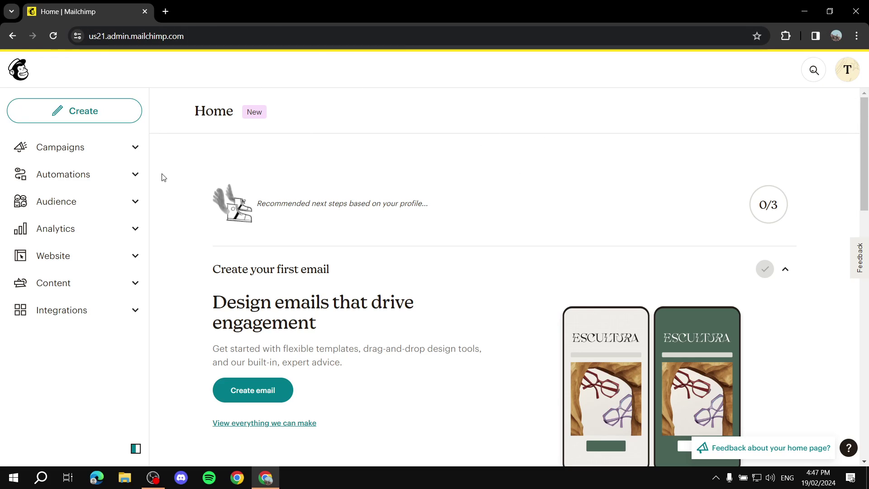
- Open Audience, decline the feedback survey and dismiss the talk-to-a-specialist banner
left_click(130, 207)
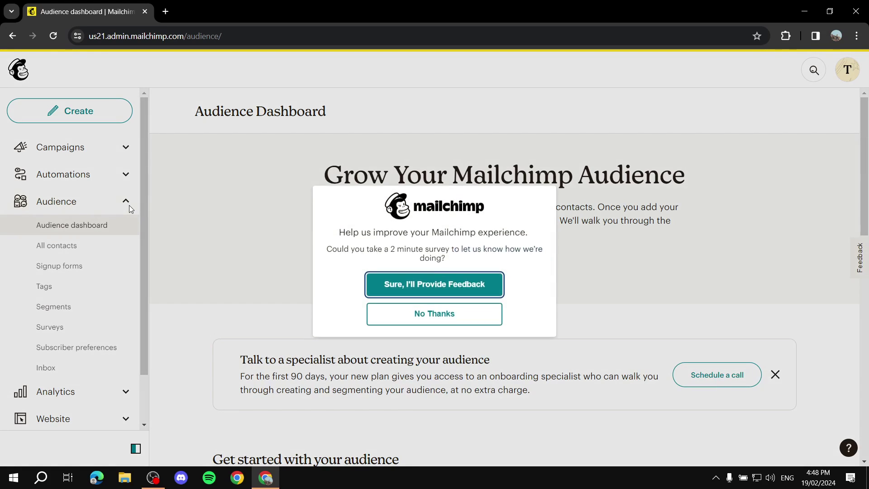
left_click(421, 319)
left_click(775, 376)
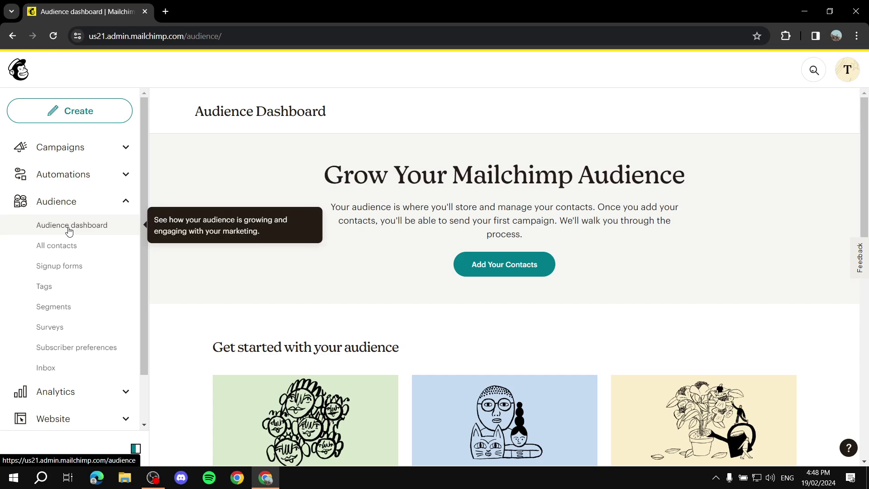
- Start an import from another service, browse the integrations, then exit back to the Audience Dashboard
left_click(515, 268)
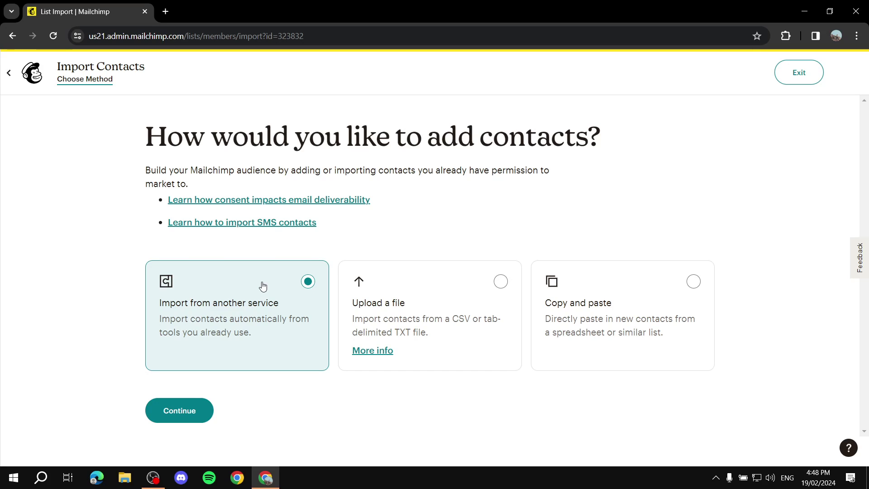
left_click(185, 411)
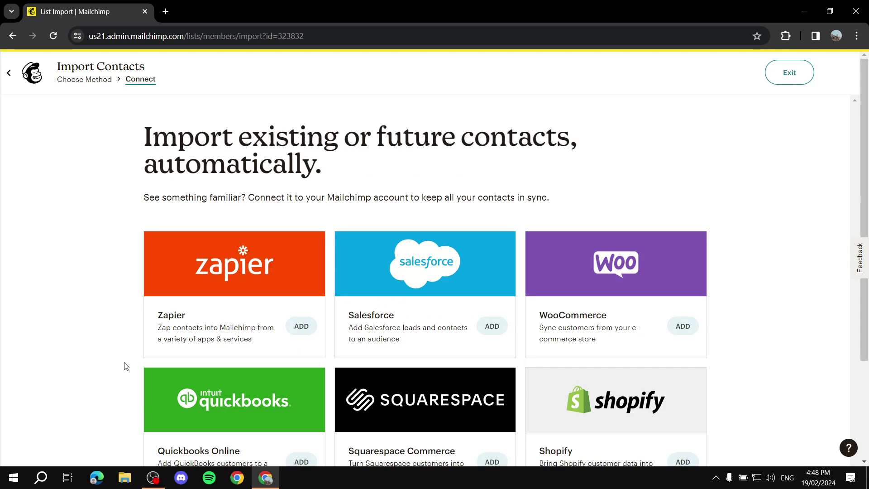
scroll(350, 312, "down", 3)
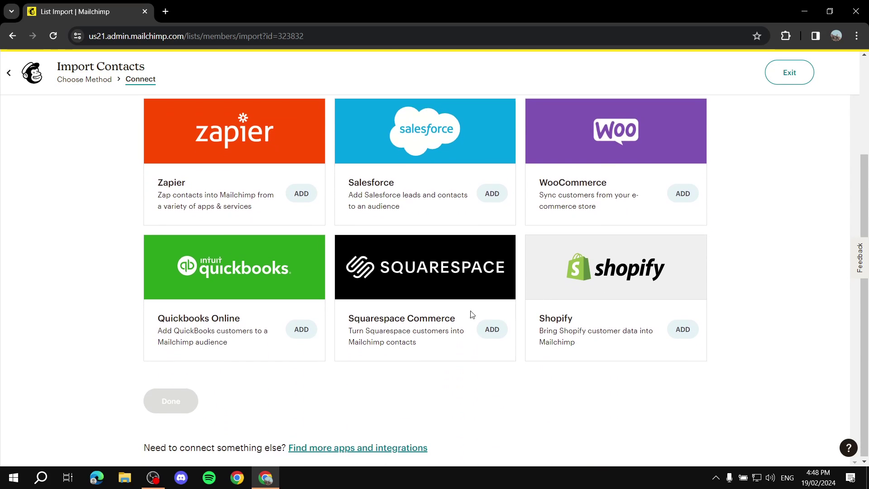
scroll(407, 276, "up", 1)
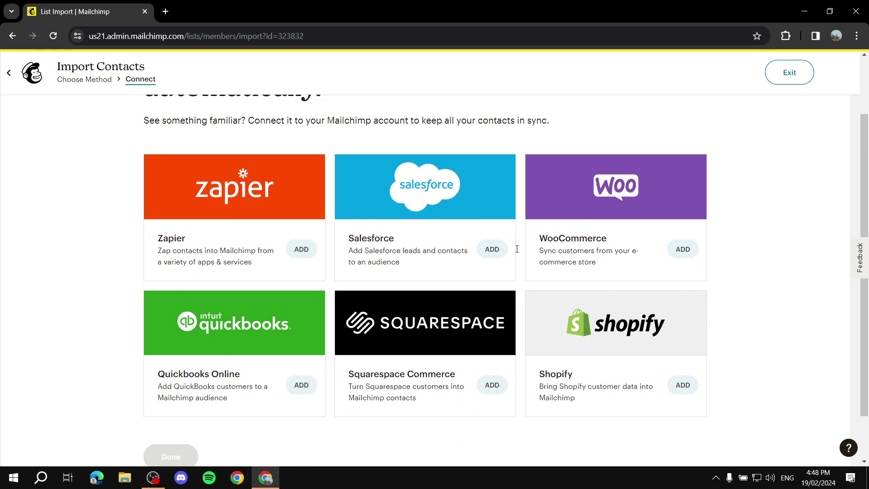
scroll(564, 202, "down", 1)
scroll(563, 202, "down", 1)
scroll(508, 248, "up", 3)
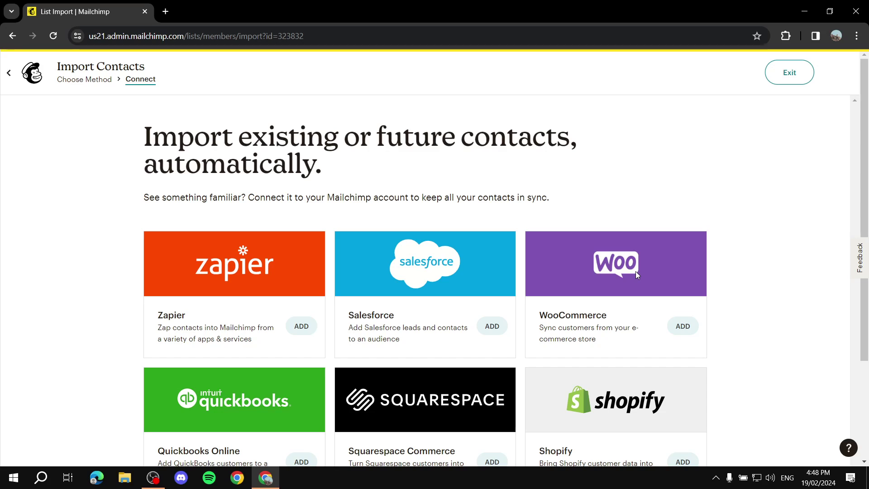
left_click(9, 76)
left_click(478, 106)
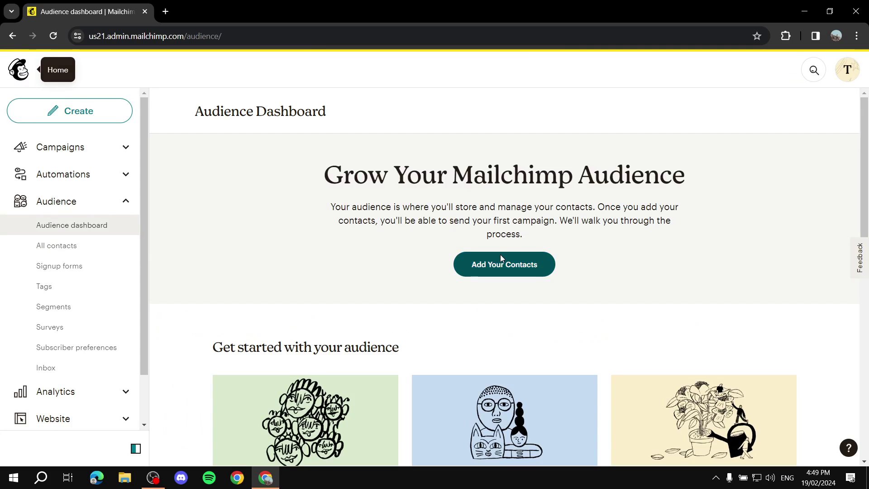
- Start a new contact import using the Copy and paste method
left_click(501, 256)
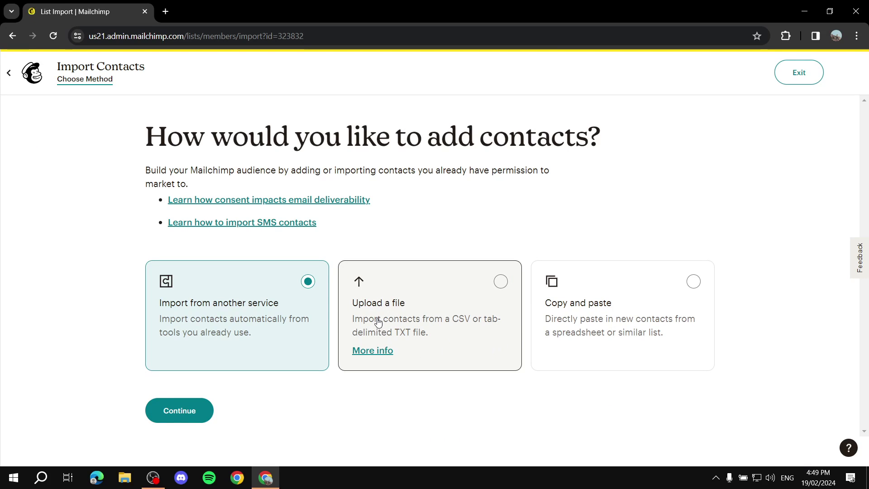
left_click(451, 309)
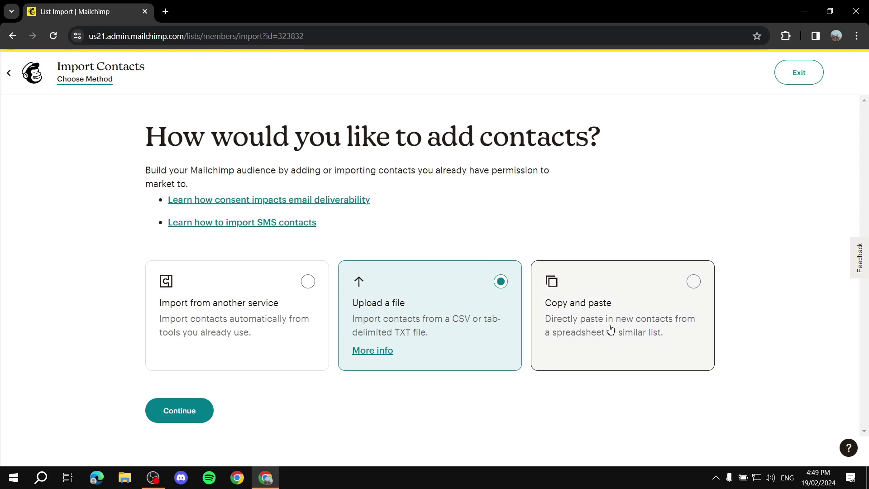
left_click(628, 318)
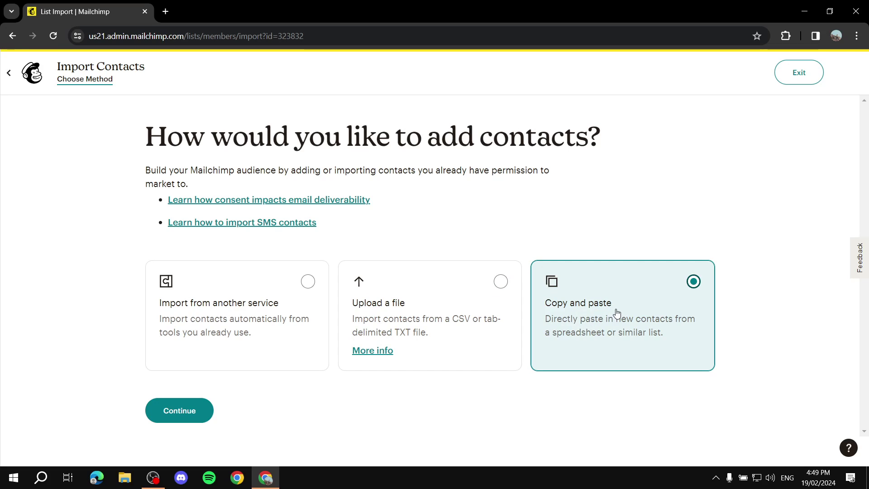
left_click(180, 410)
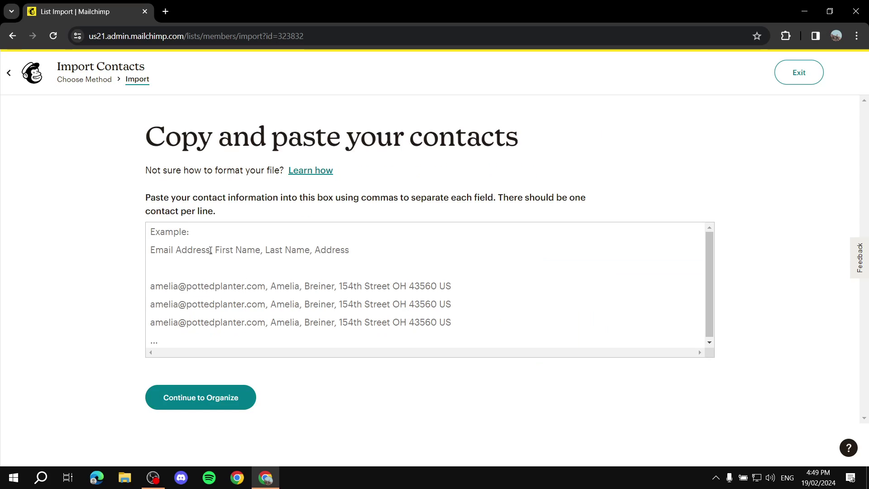
- Enter the contact's e-mail address, first name and last name as one comma-separated line
left_click(149, 287)
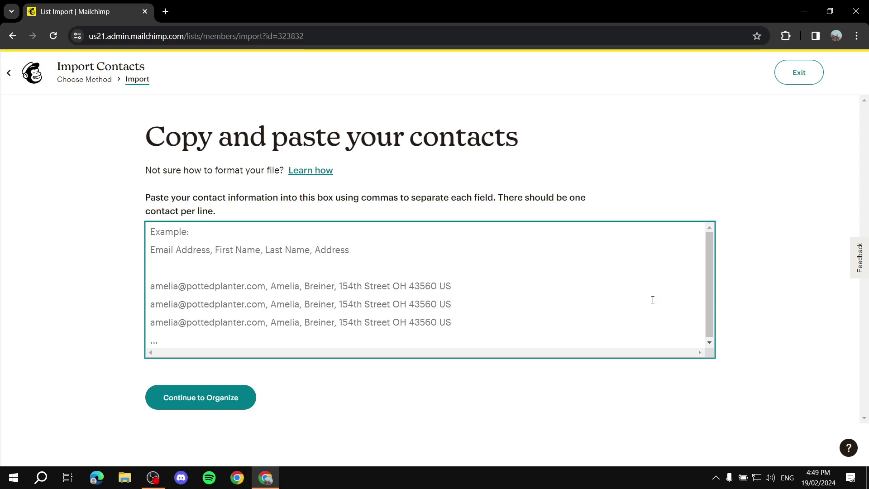
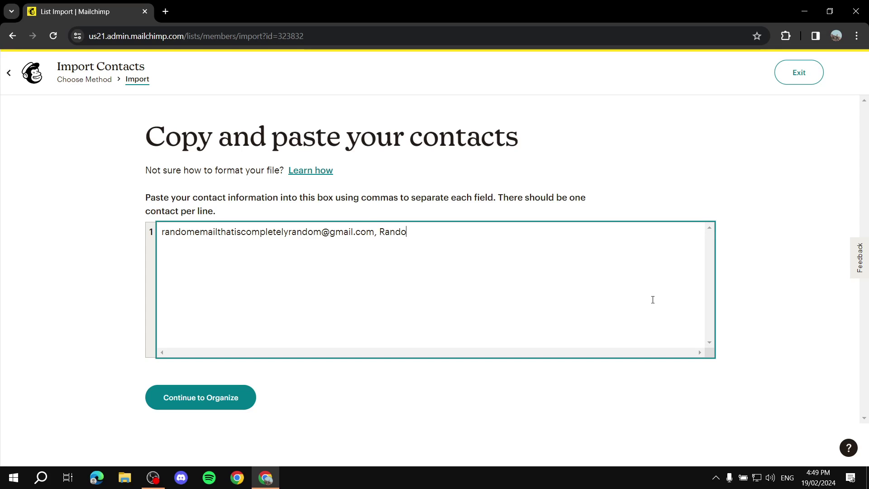
type("m, Email")
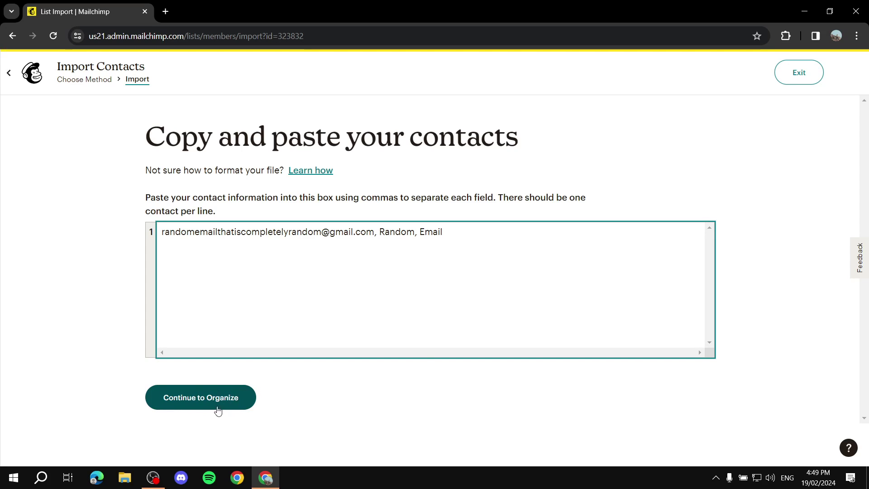
- Keep the contact Subscribed, skip tagging, accept the column matching and finalize the import
left_click(235, 398)
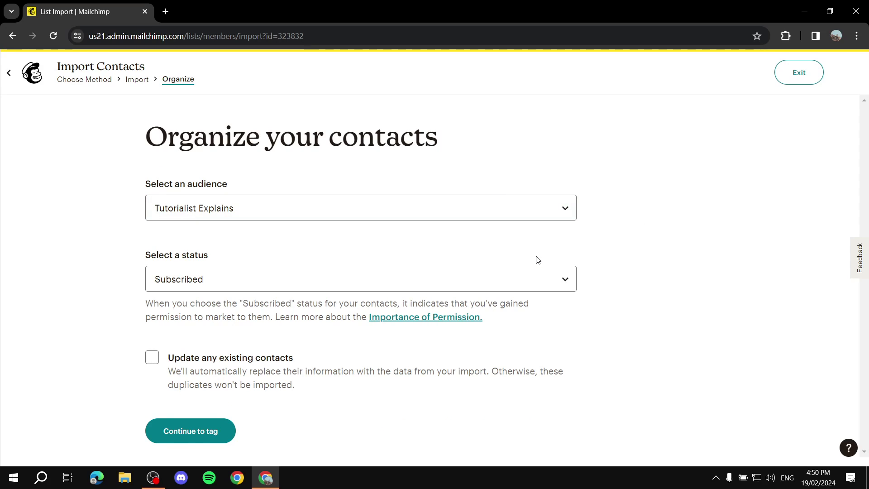
left_click(216, 429)
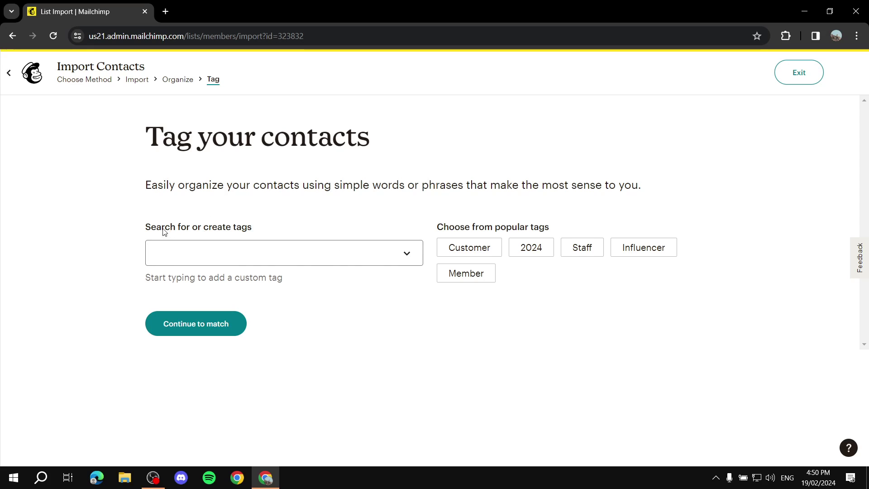
left_click(382, 248)
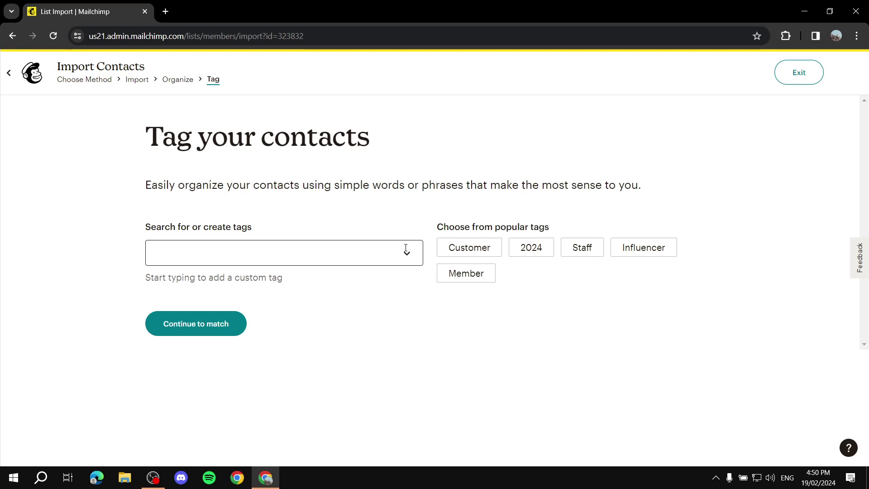
left_click(223, 329)
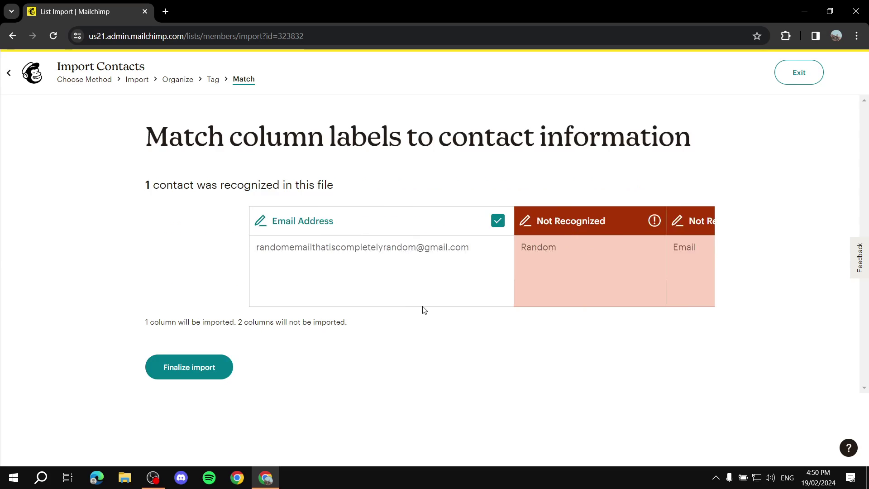
left_click(202, 364)
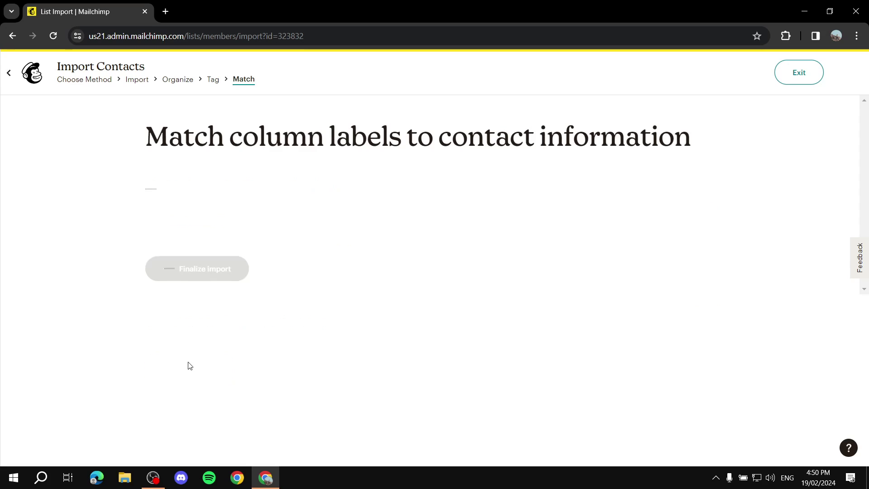
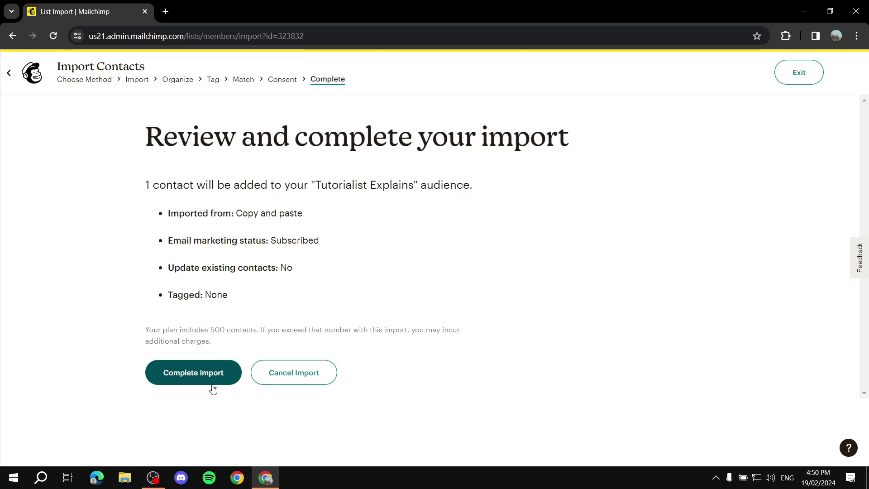
- Complete the one-contact import into Tutorialist Explains and exit to the audience dashboard
left_click(213, 374)
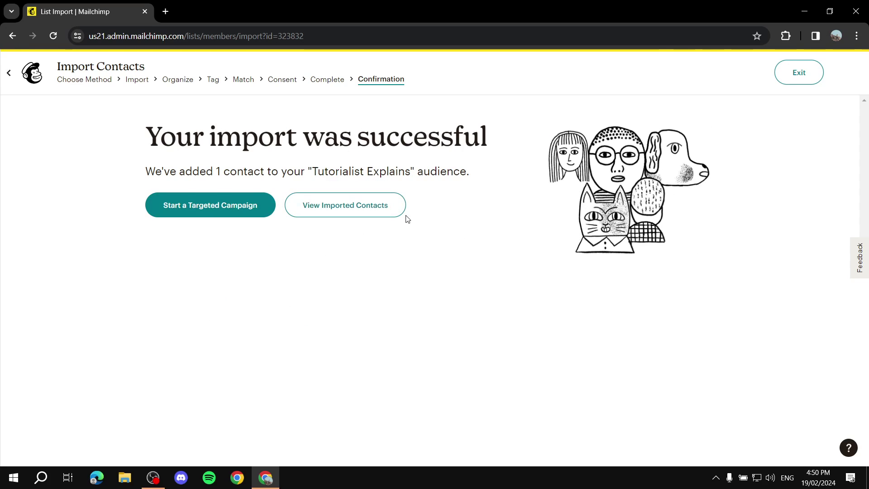
left_click(799, 80)
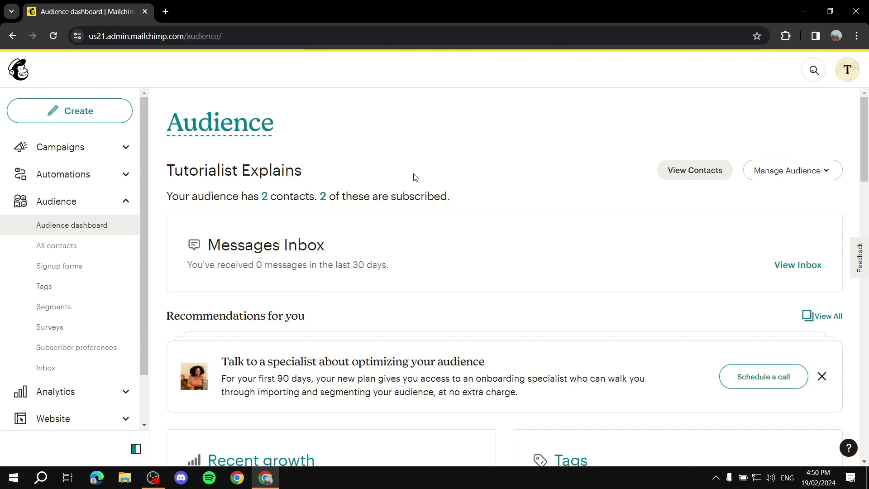
- Look through the audience's Tags and Segments pages
left_click(42, 287)
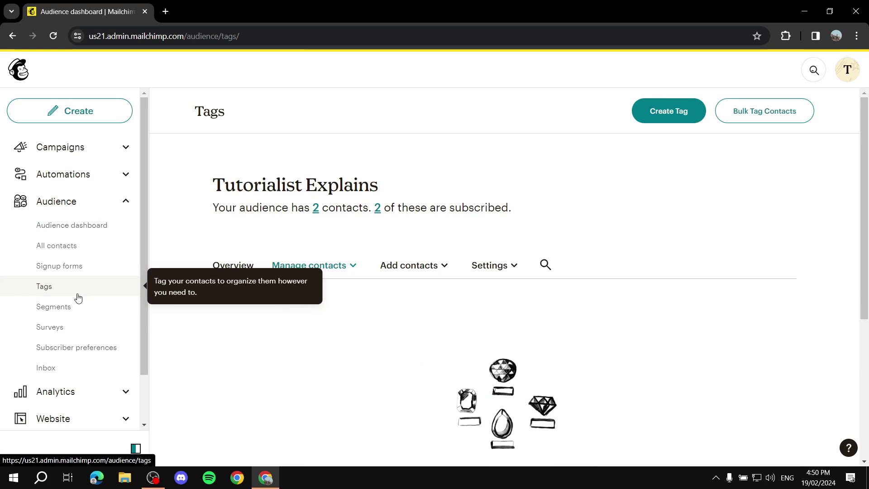
left_click(57, 306)
left_click(50, 288)
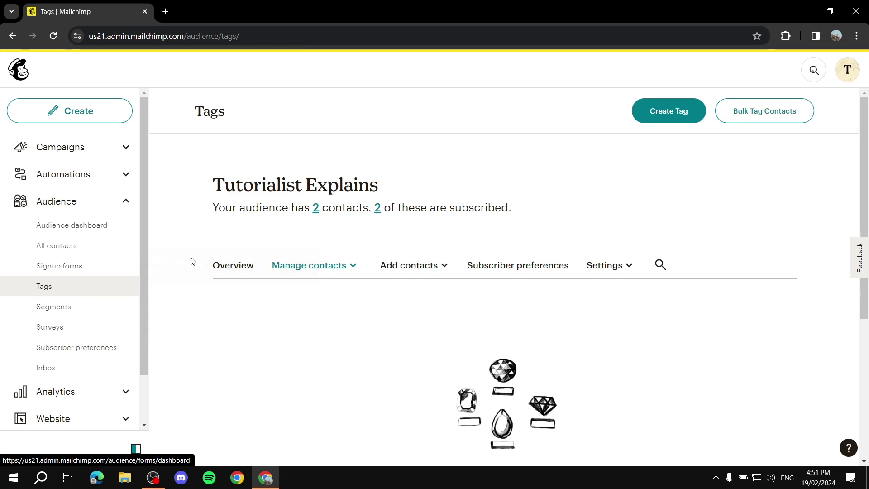
scroll(86, 297, "down", 2)
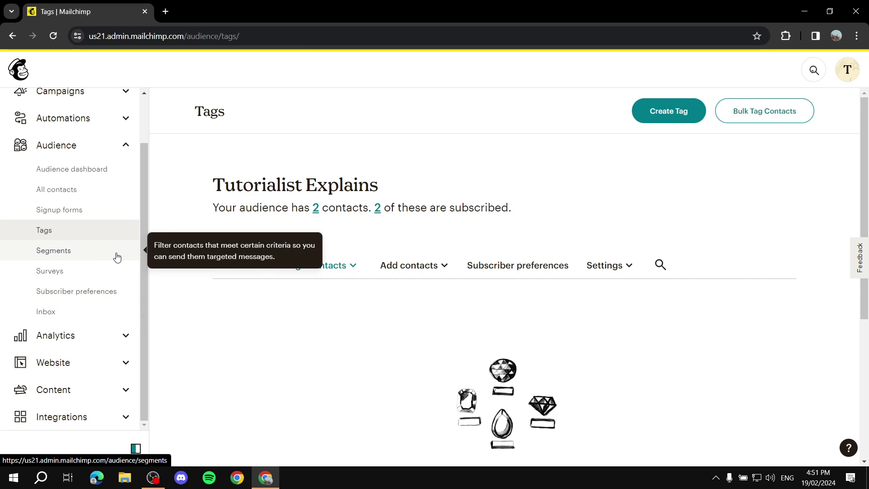
scroll(116, 252, "up", 2)
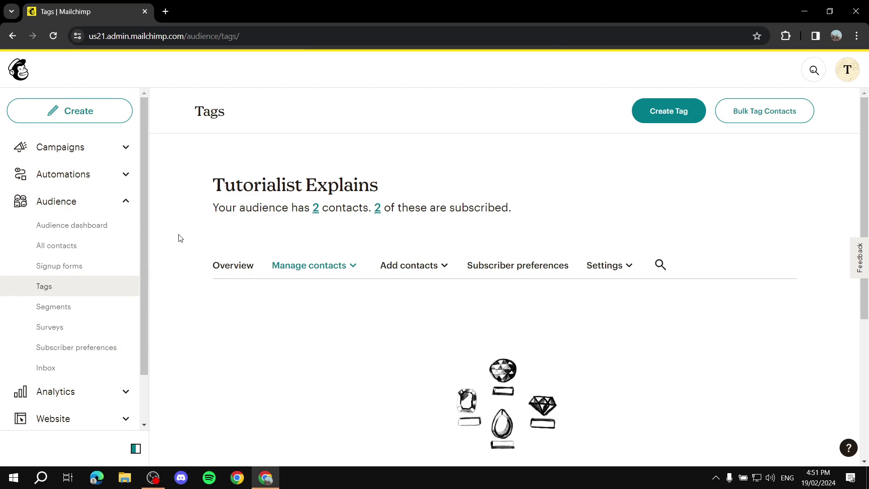
scroll(109, 357, "down", 2)
- Visit the Website dashboard and go to the All campaigns list
left_click(108, 361)
scroll(95, 296, "down", 1)
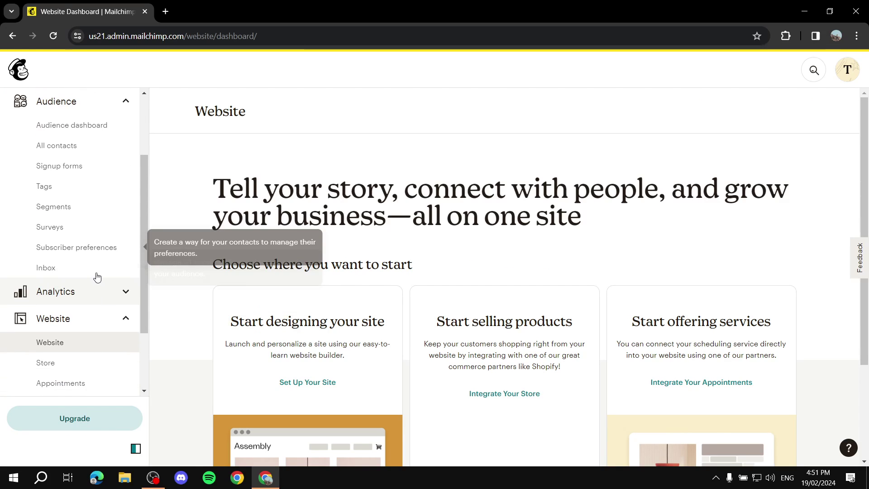
scroll(95, 297, "up", 3)
left_click(89, 150)
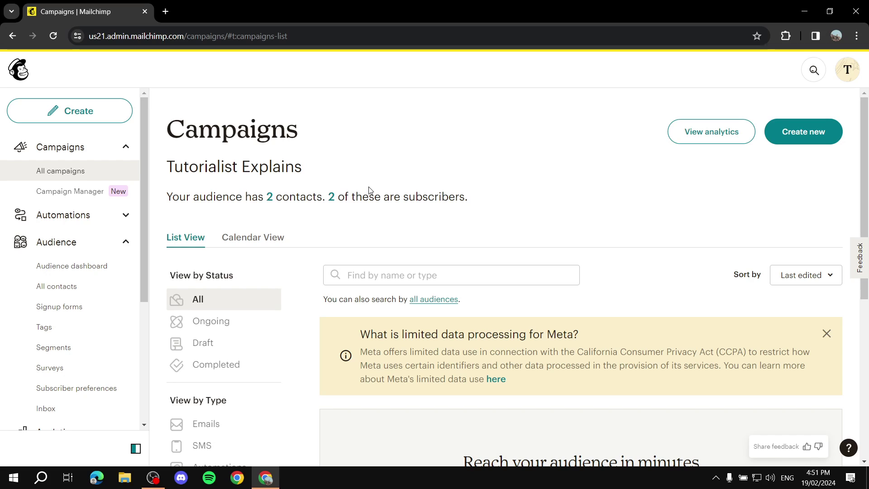
- Create a landing page named 'Tutorial' and accept the template terms
scroll(475, 235, "down", 5)
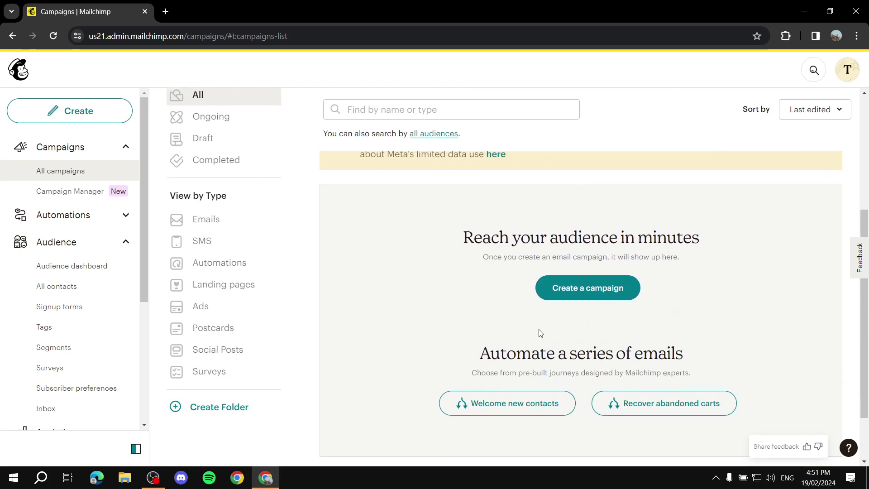
left_click(594, 271)
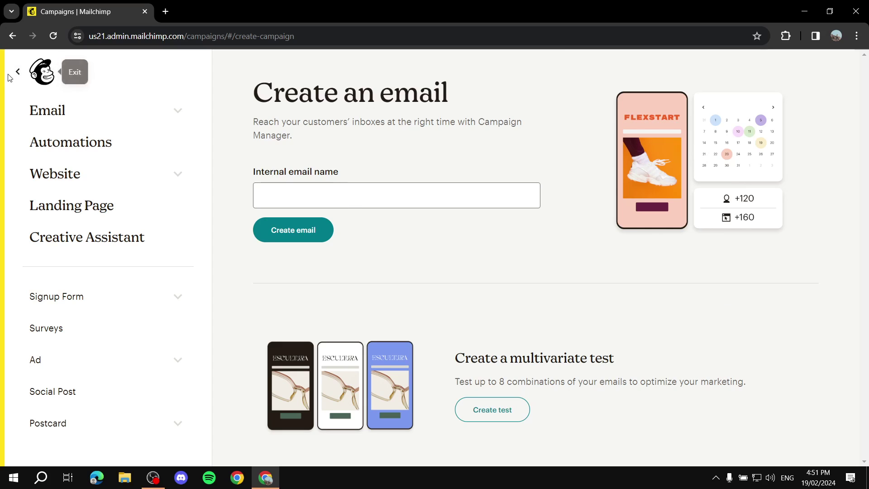
left_click(25, 79)
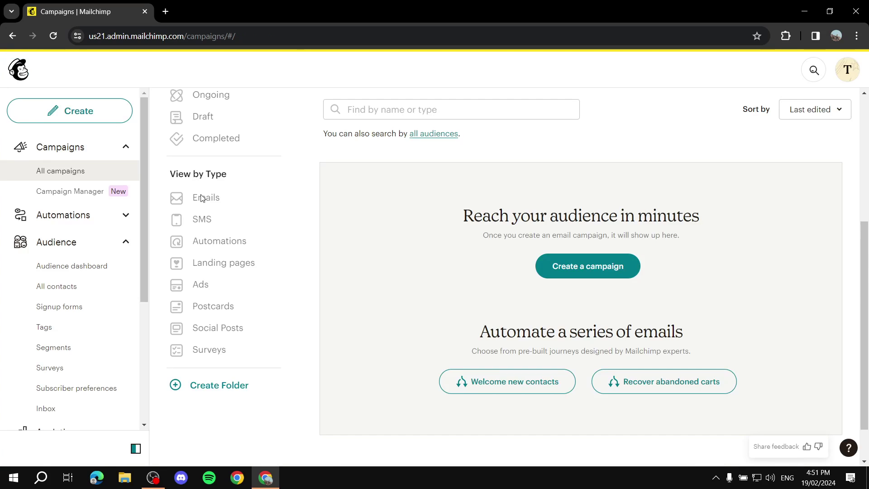
left_click(608, 270)
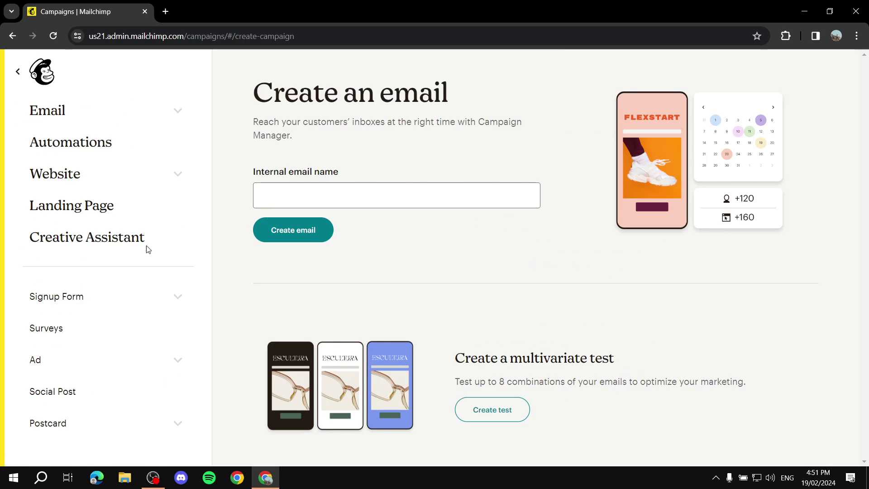
left_click(60, 211)
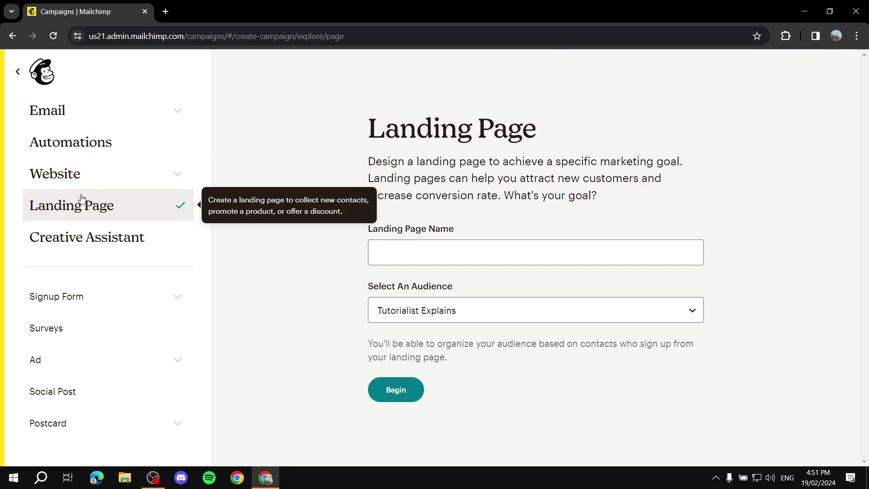
left_click(459, 244)
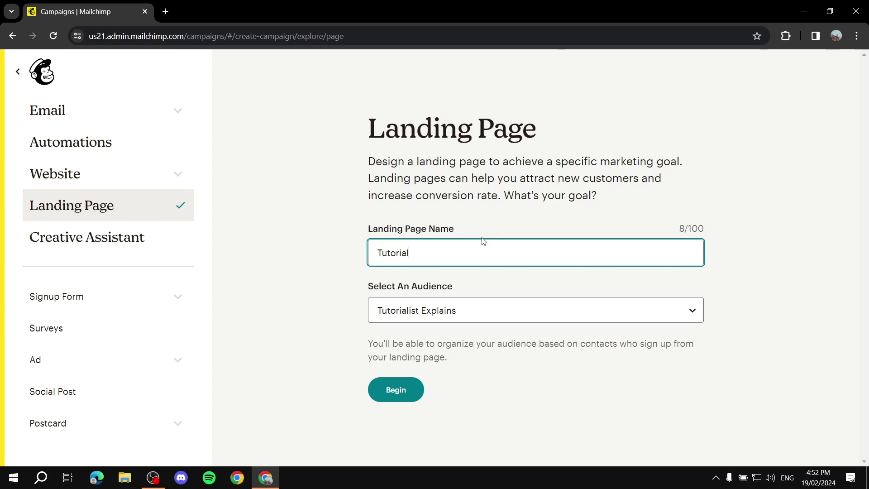
left_click(400, 394)
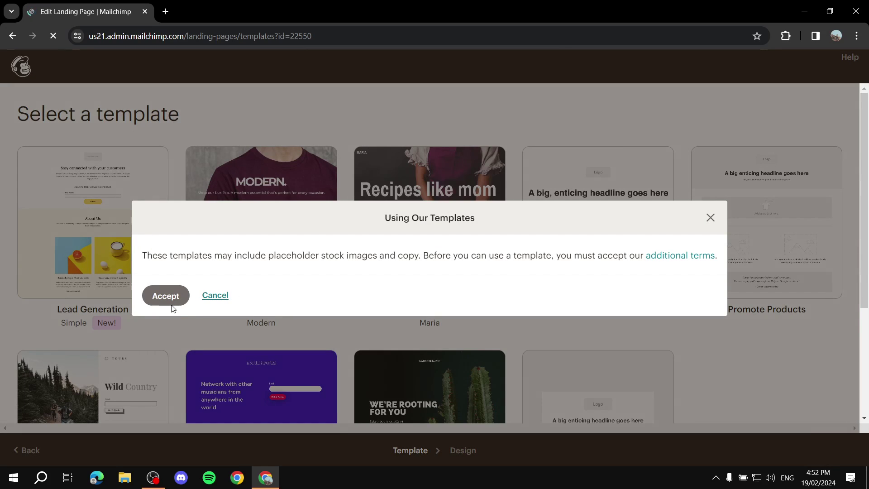
left_click(172, 300)
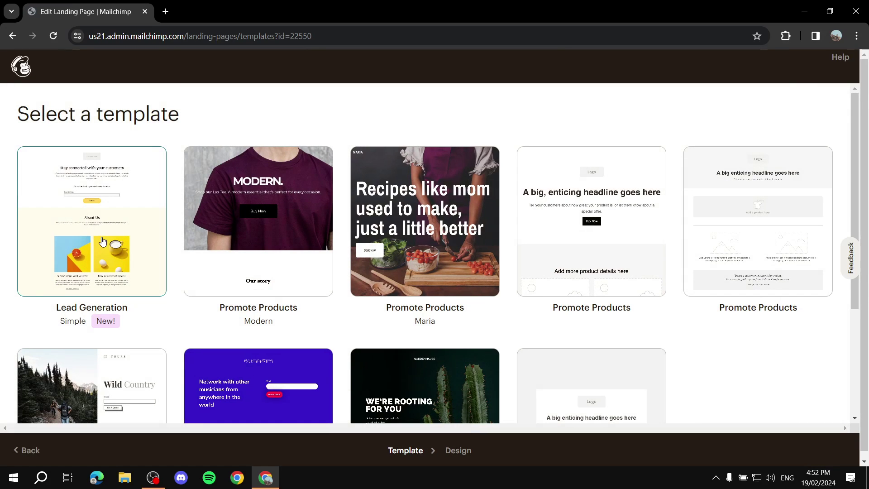
- Pick the Lead Generation template for the landing page
left_click(113, 223)
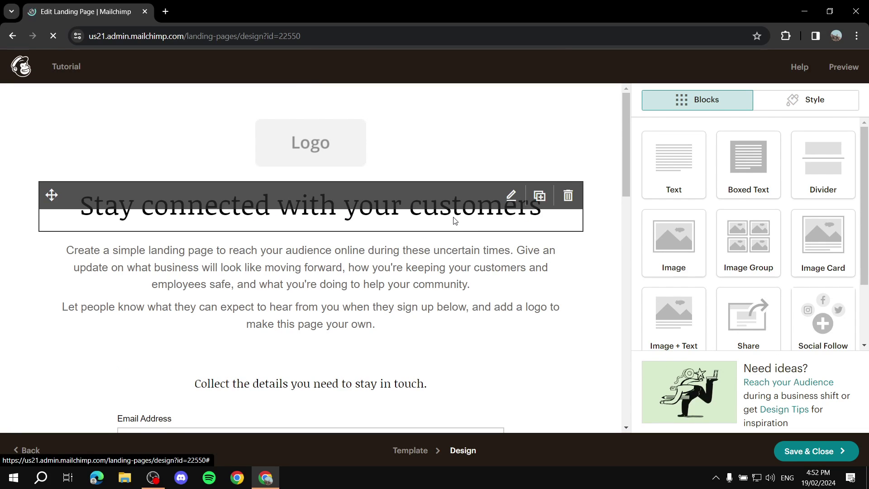
scroll(467, 294, "down", 6)
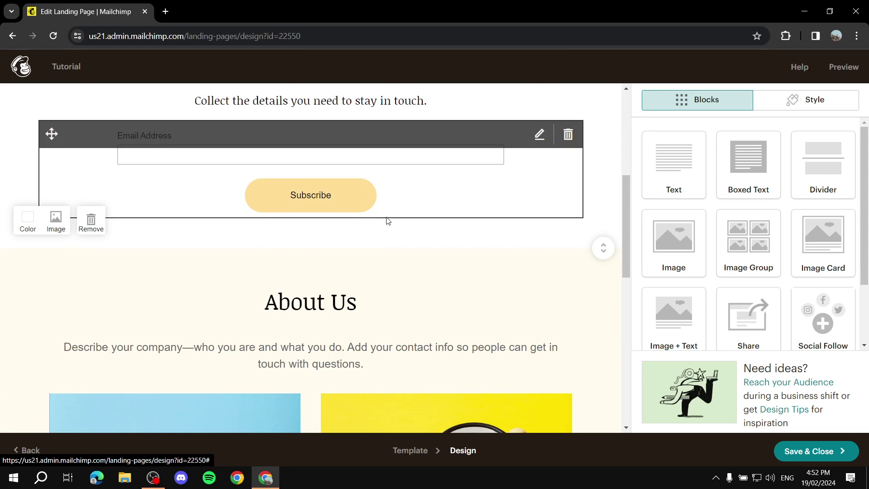
scroll(386, 226, "down", 8)
scroll(521, 289, "up", 15)
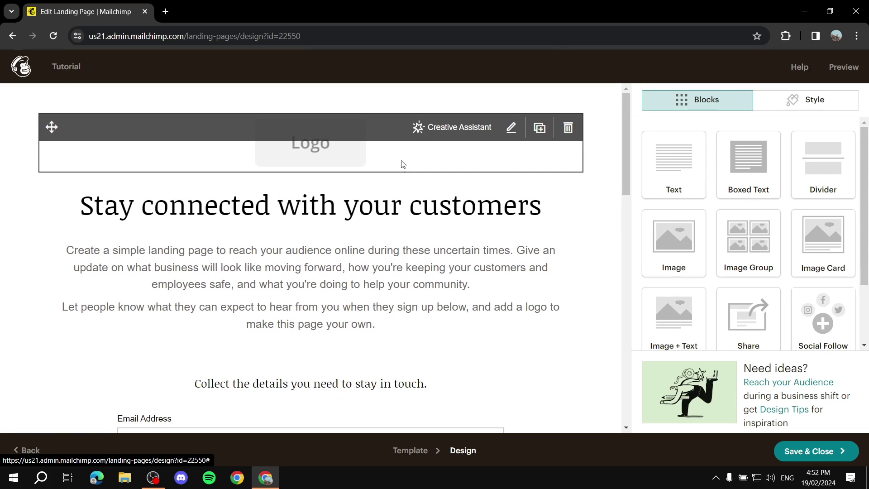
- Replace the template logo with uploaded Tutorial.png and shrink it to about 40%
left_click(415, 156)
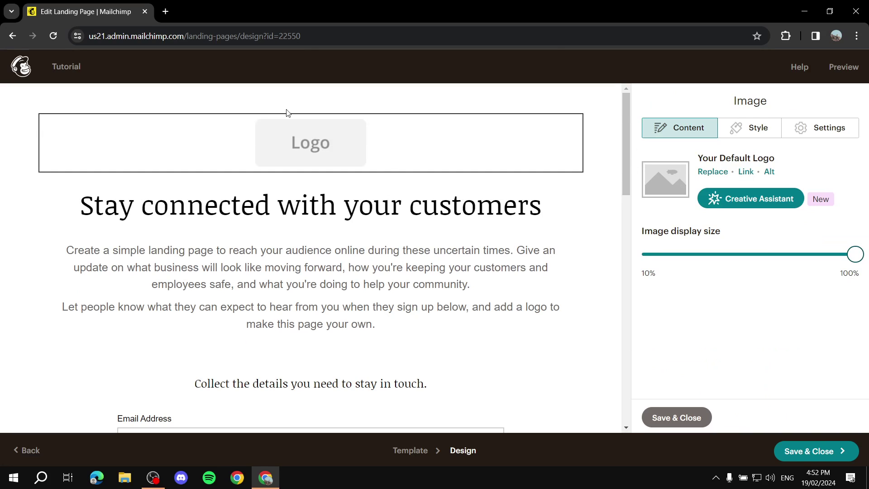
left_click(705, 175)
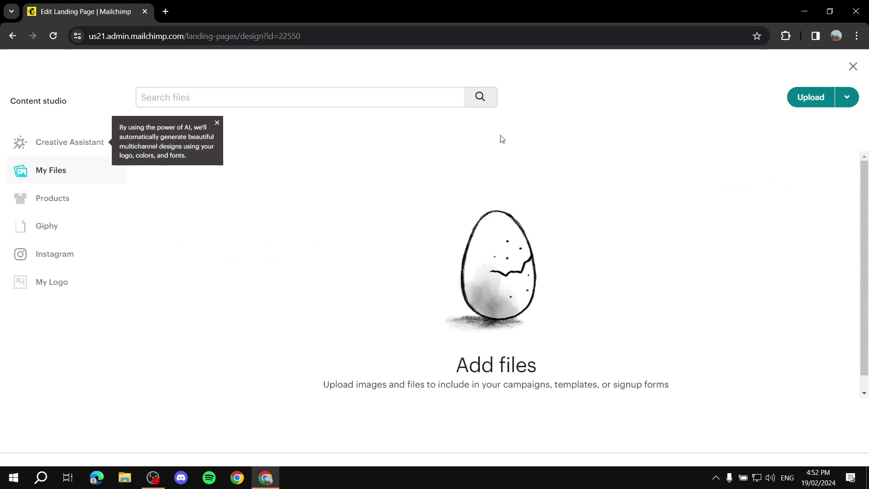
left_click(804, 93)
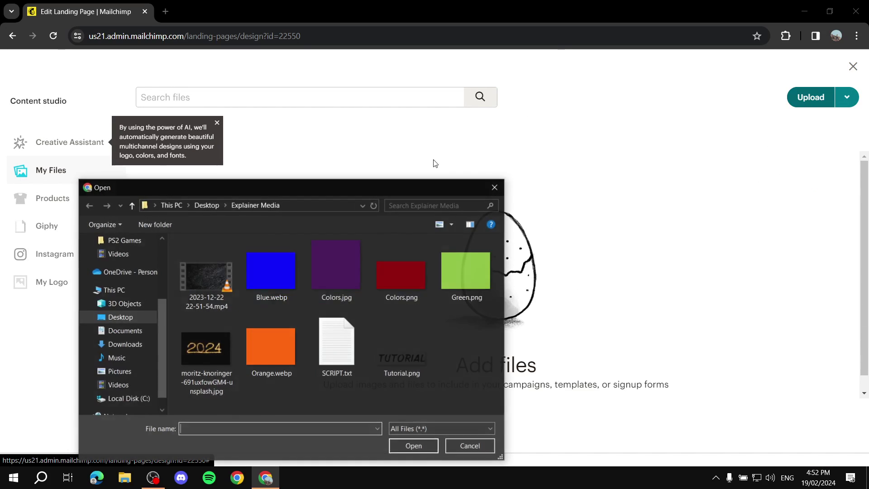
left_click(405, 352)
double_click(406, 351)
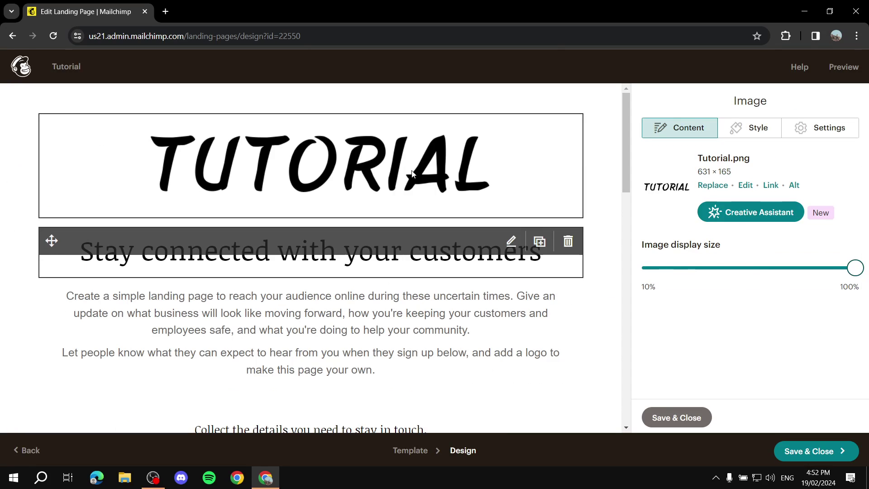
left_click_drag(857, 273, 707, 268)
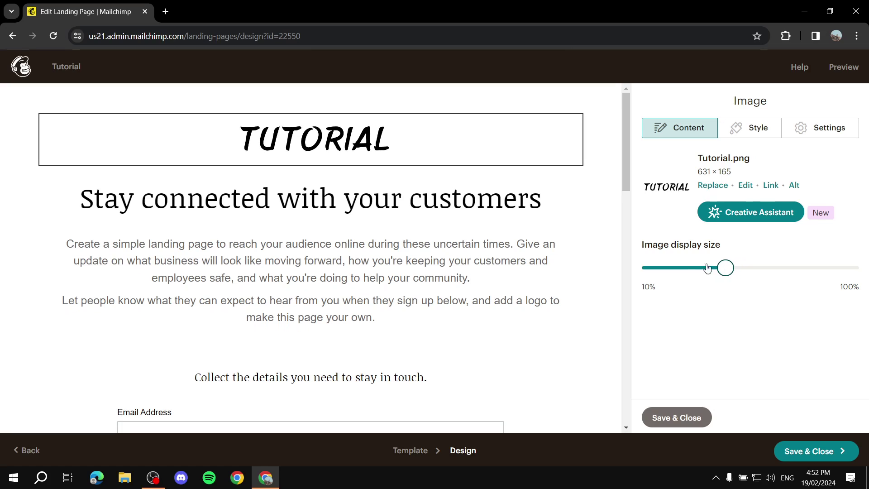
- Replace the heading 'Stay connected with your customers' with 'Welcome everyone'
left_click(601, 250)
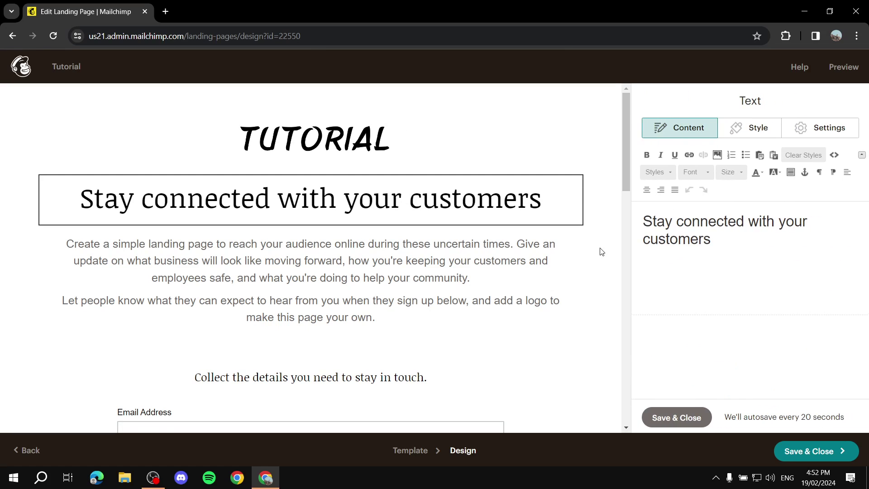
left_click_drag(741, 249, 623, 211)
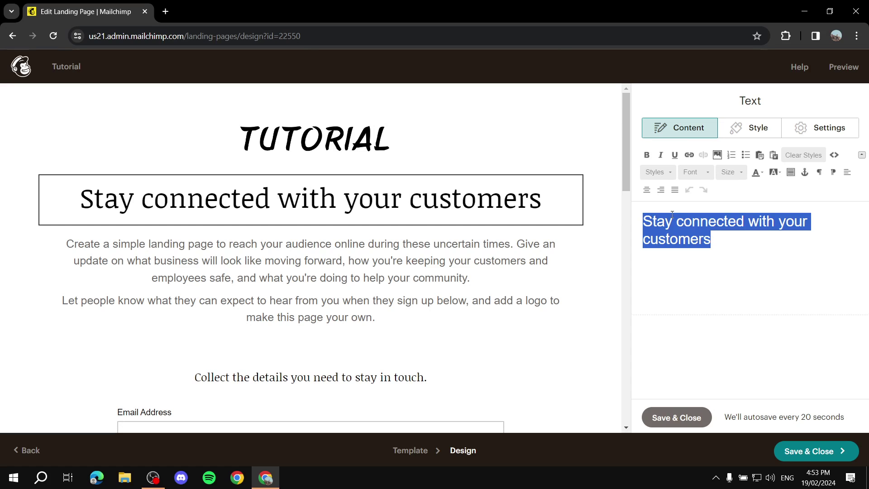
type("Welco")
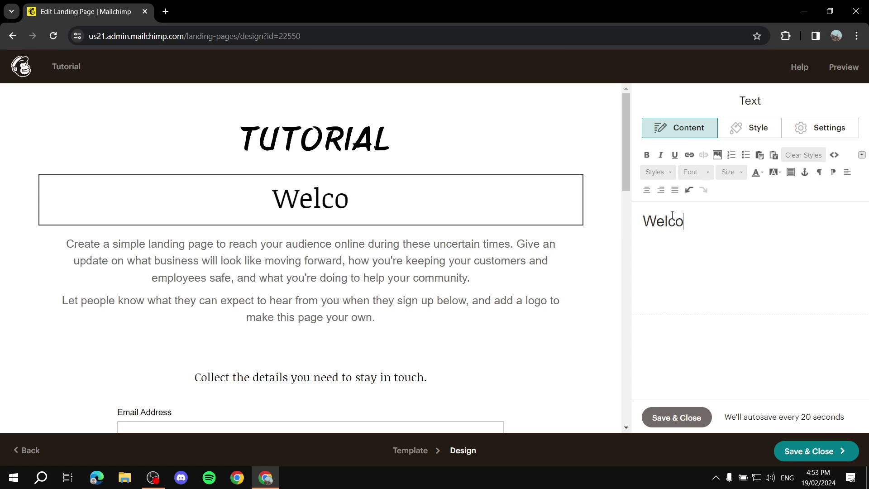
type("me everyone")
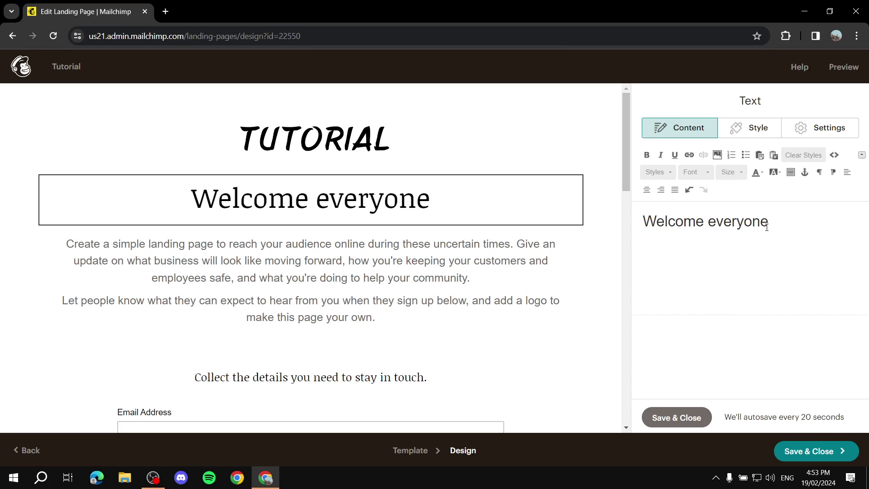
left_click(520, 258)
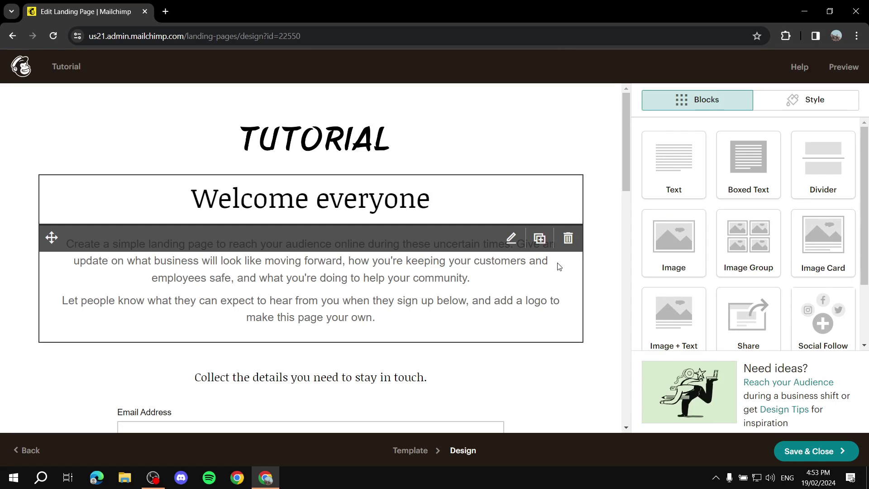
scroll(391, 263, "down", 6)
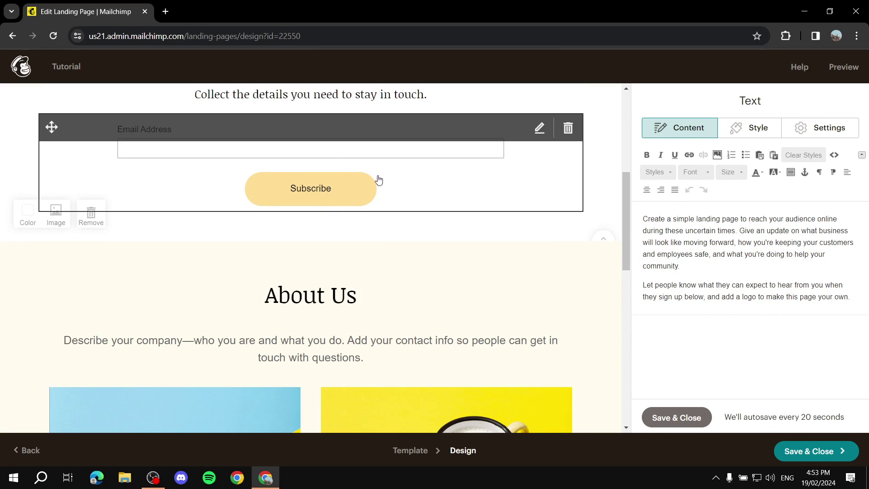
- Add a Birthday field to the signup form, leaving First and Last Name off
left_click(442, 204)
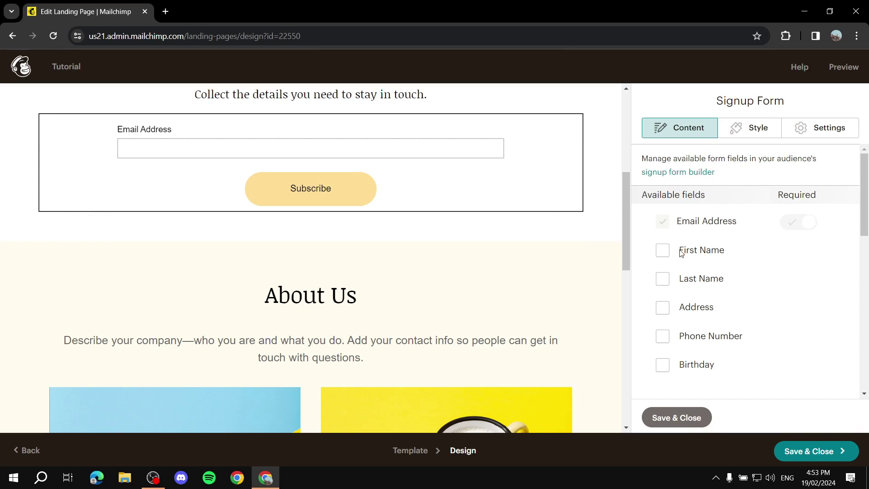
left_click(664, 251)
left_click(661, 281)
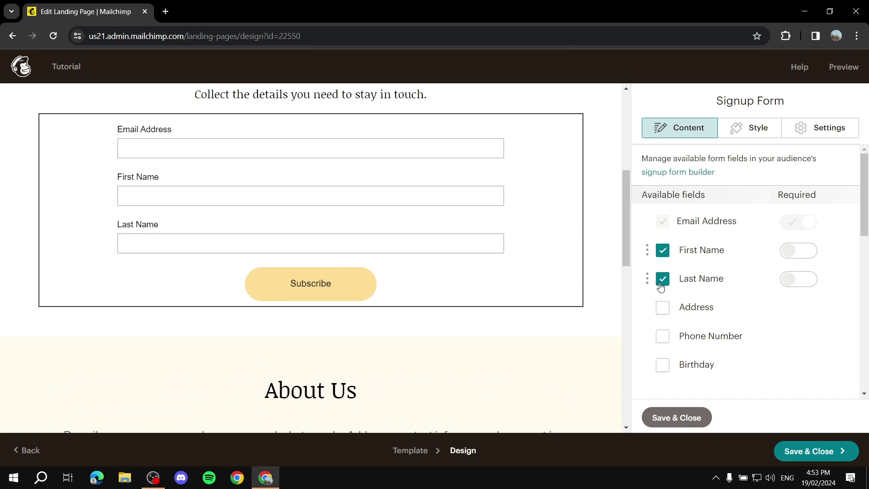
left_click(668, 280)
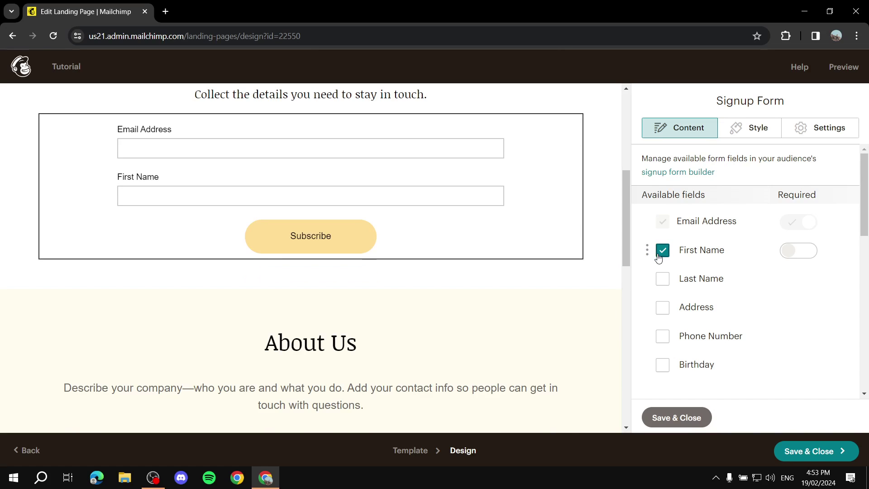
left_click(661, 250)
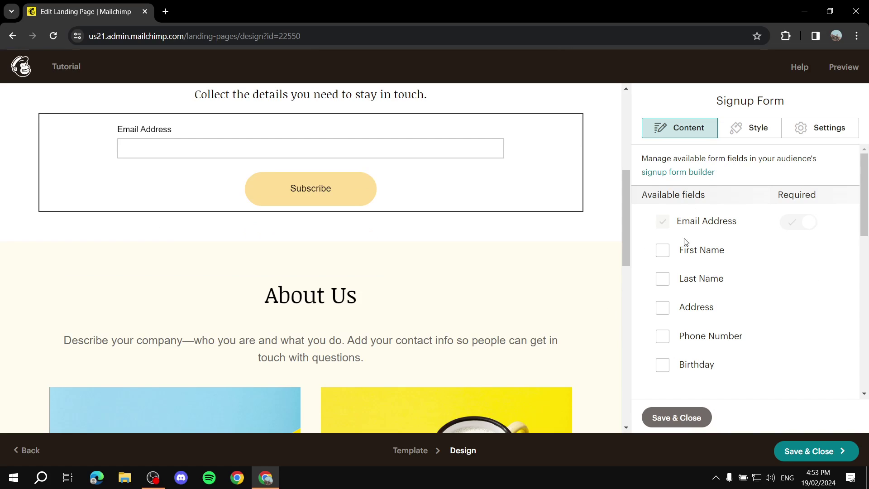
scroll(685, 242, "down", 3)
left_click(662, 251)
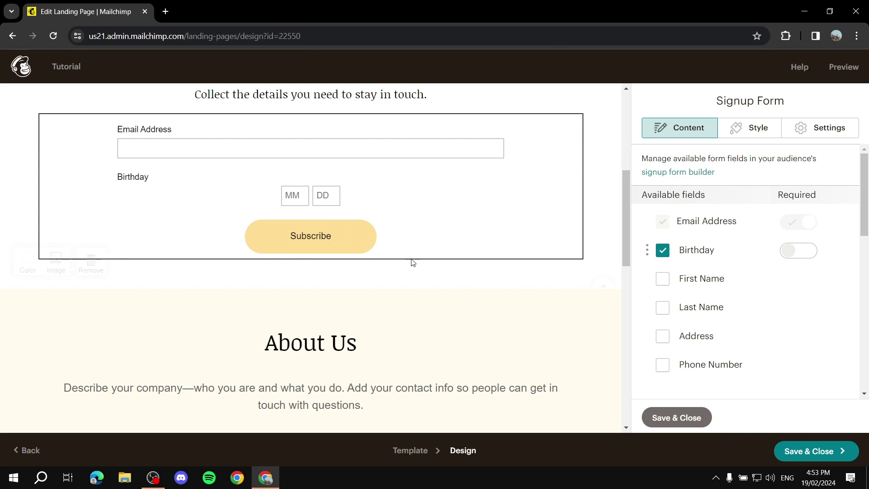
- Browse the signup form's style settings and reopen the 'Welcome everyone' heading
left_click(779, 128)
scroll(694, 186, "down", 5)
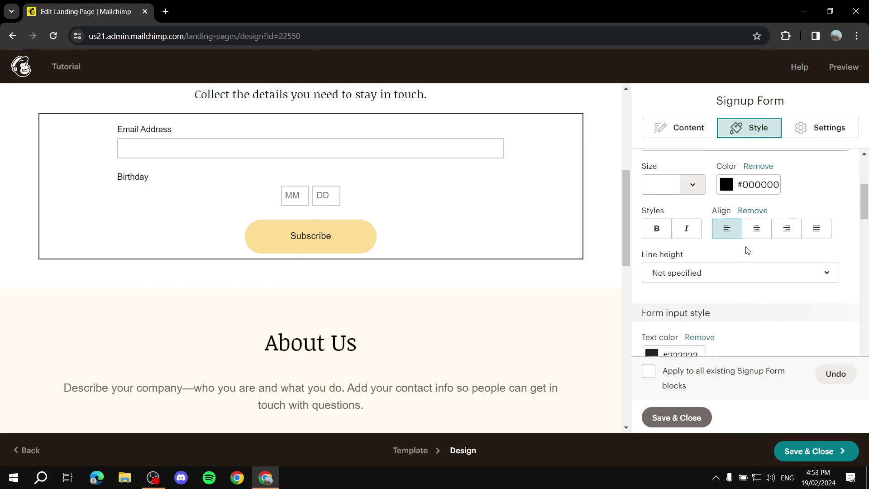
scroll(717, 219, "up", 5)
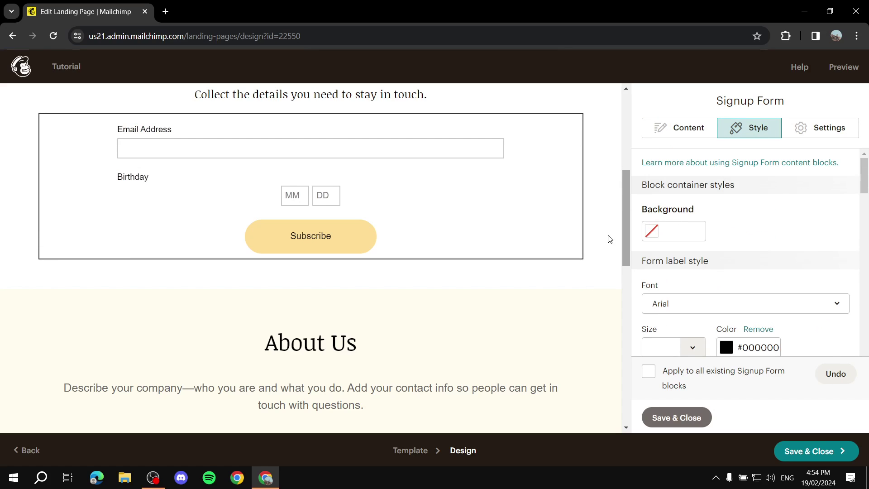
left_click_drag(626, 216, 617, 81)
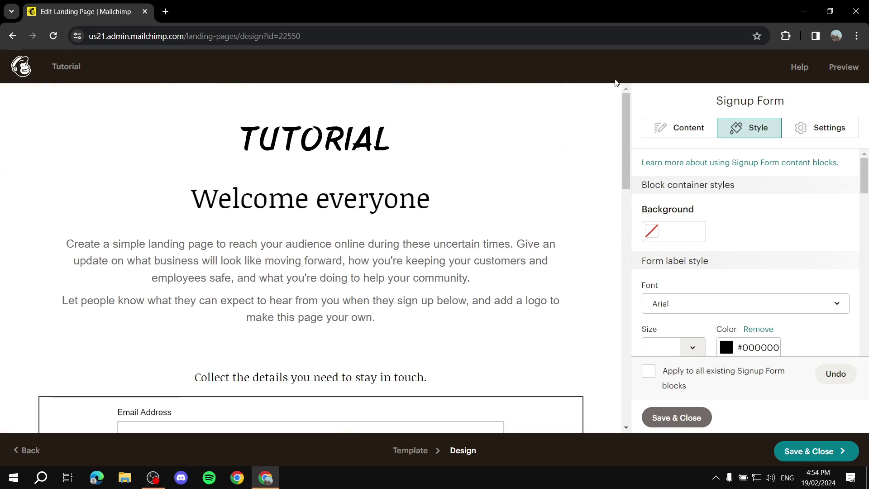
left_click(470, 160)
left_click(500, 223)
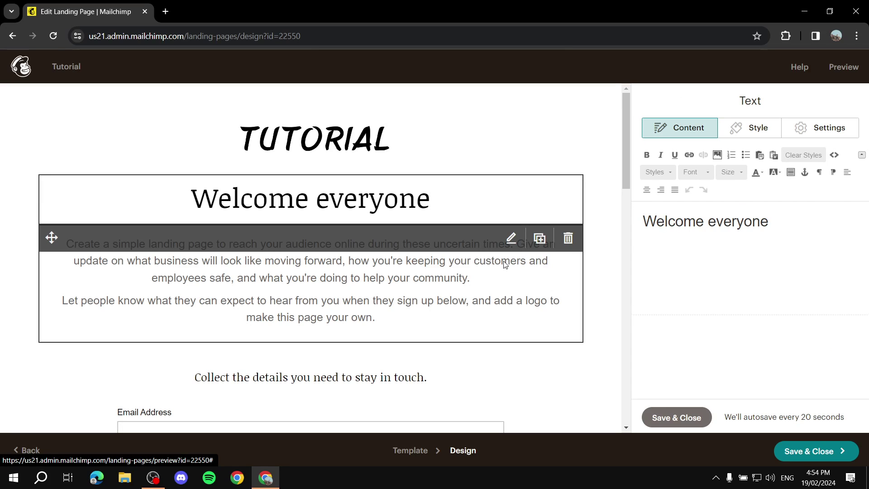
- Save and close the design, then review the draft summary and its page URL
left_click(808, 451)
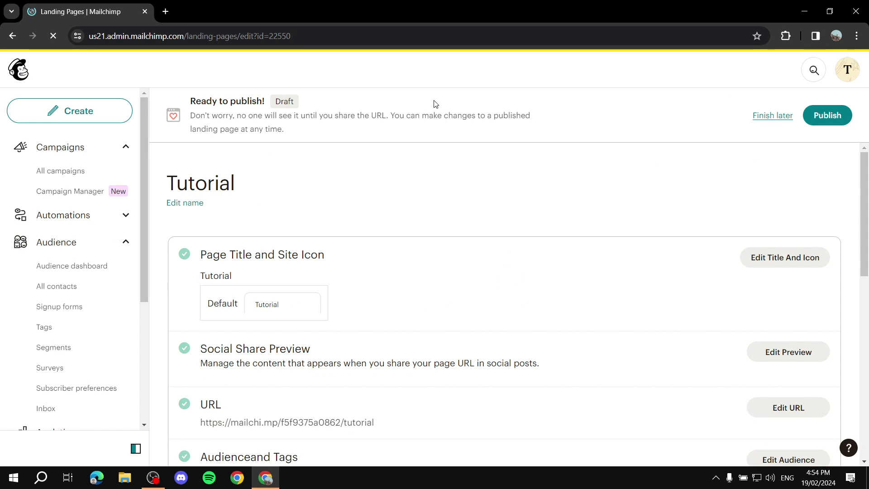
scroll(407, 213, "down", 3)
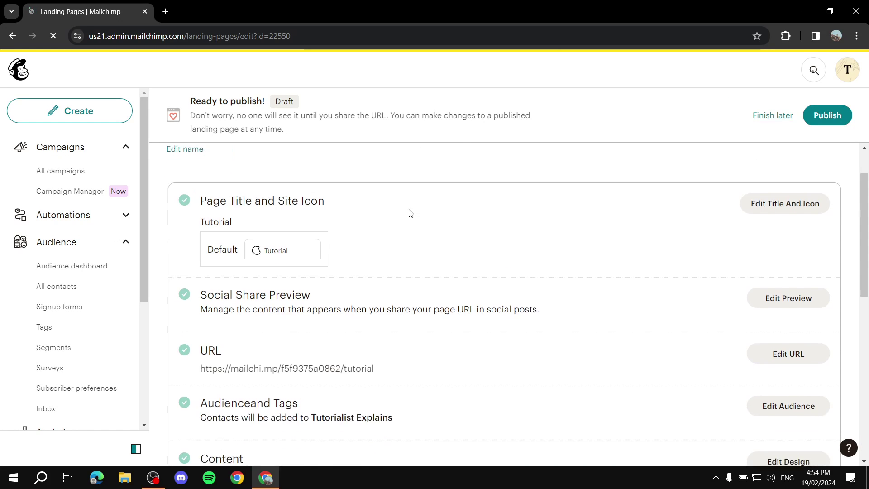
scroll(421, 281, "down", 2)
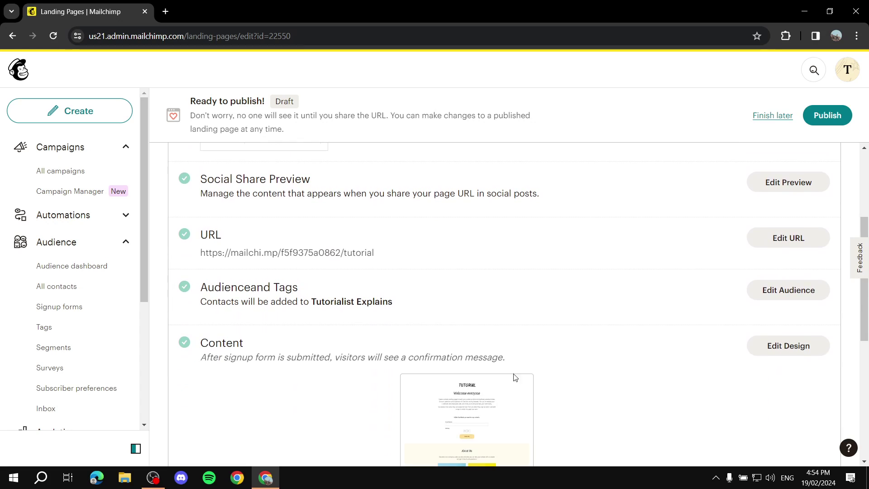
scroll(479, 274, "down", 5)
scroll(478, 279, "up", 8)
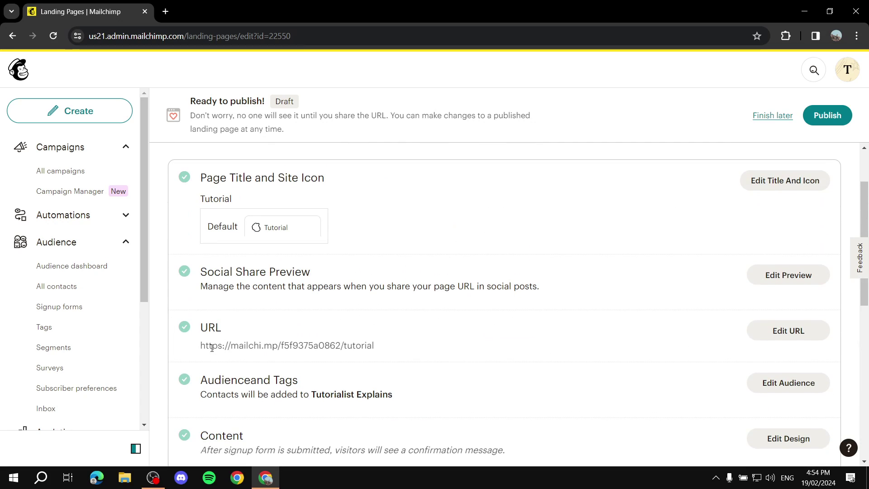
left_click_drag(199, 350, 373, 349)
left_click(396, 351)
left_click_drag(194, 350, 399, 351)
left_click(410, 342)
scroll(468, 254, "down", 10)
scroll(291, 235, "up", 15)
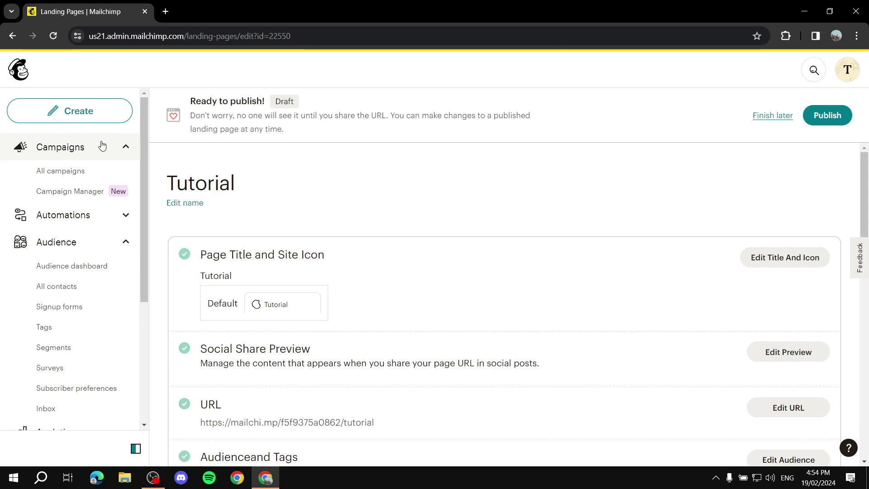
- From All campaigns, choose to create a new regular email
left_click(72, 150)
left_click(69, 178)
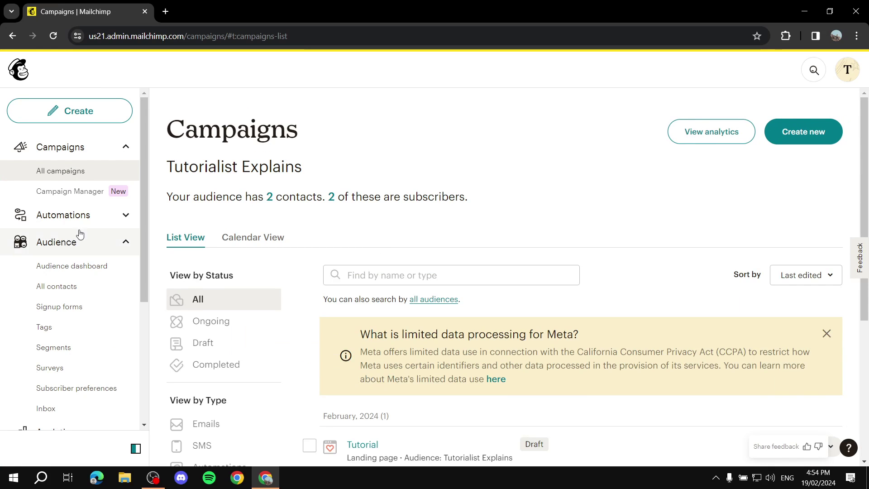
scroll(242, 306, "down", 1)
left_click(71, 114)
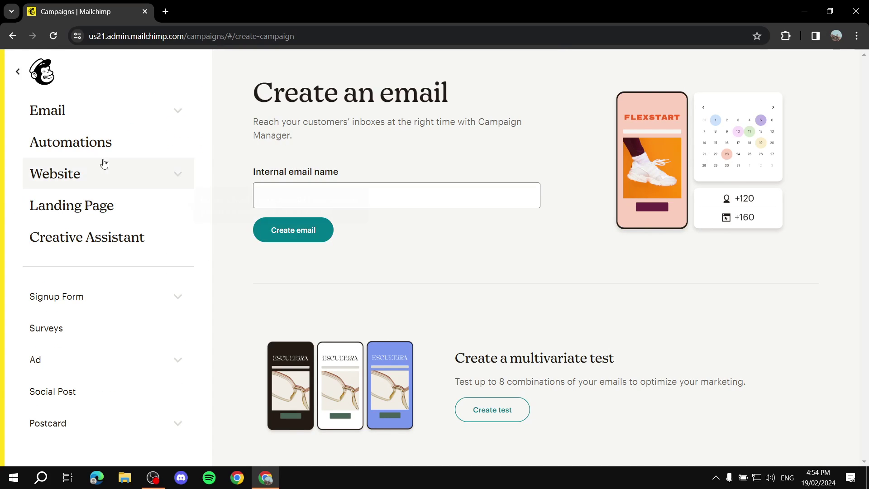
left_click(53, 111)
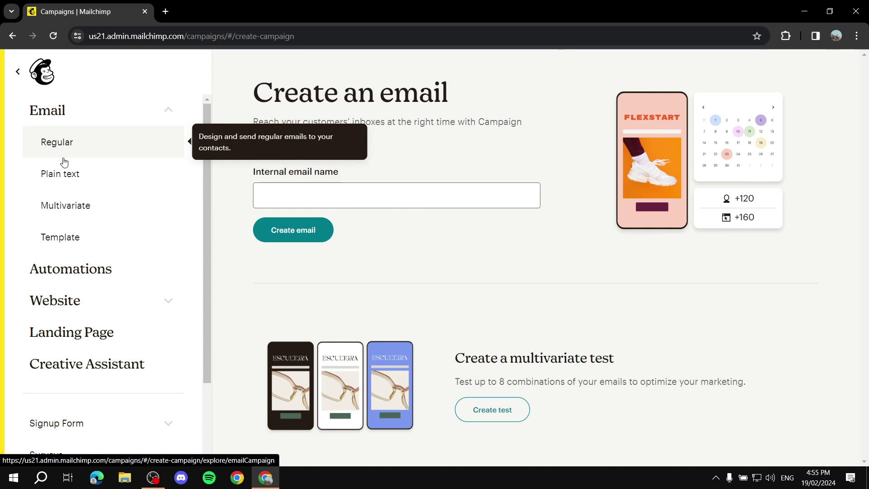
left_click(32, 143)
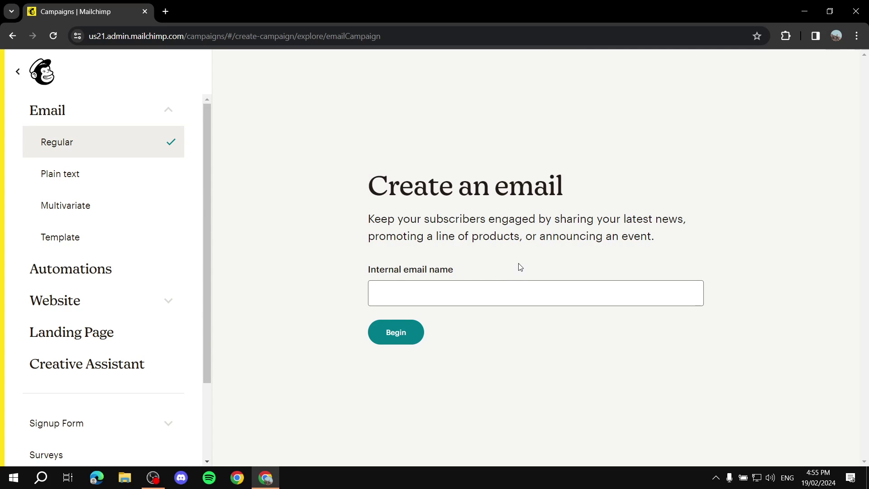
- Name the email 'Tutorial' using the suggestion and begin the draft
left_click(454, 282)
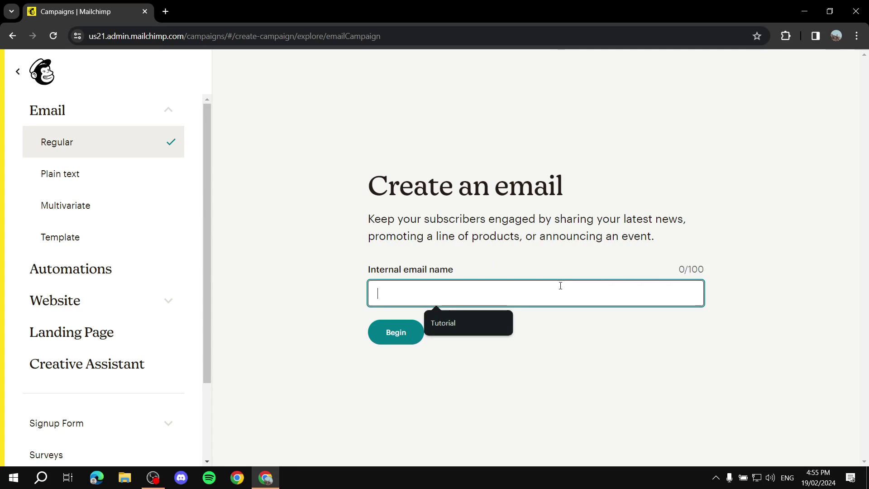
left_click(469, 273)
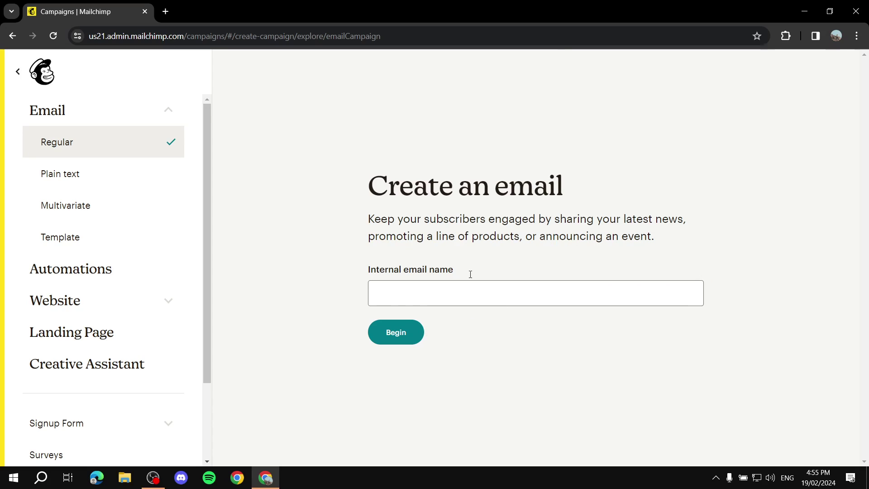
left_click(482, 290)
type("T")
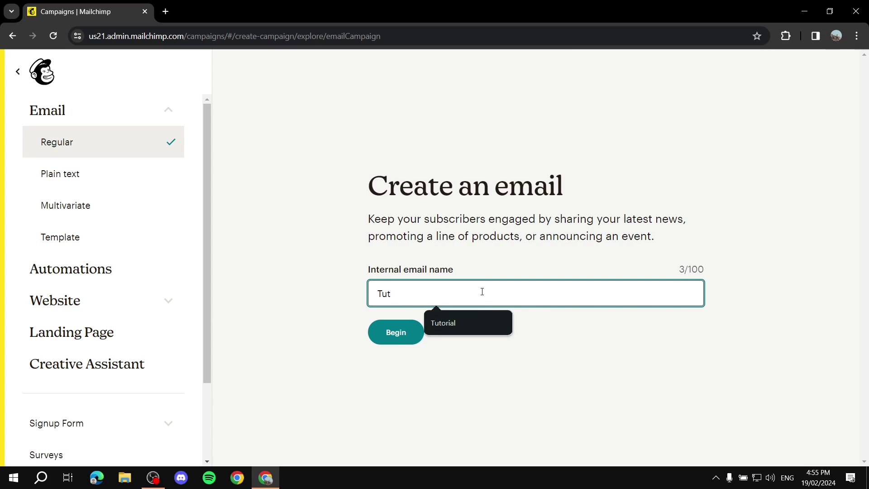
type("ut")
left_click(478, 326)
left_click(396, 333)
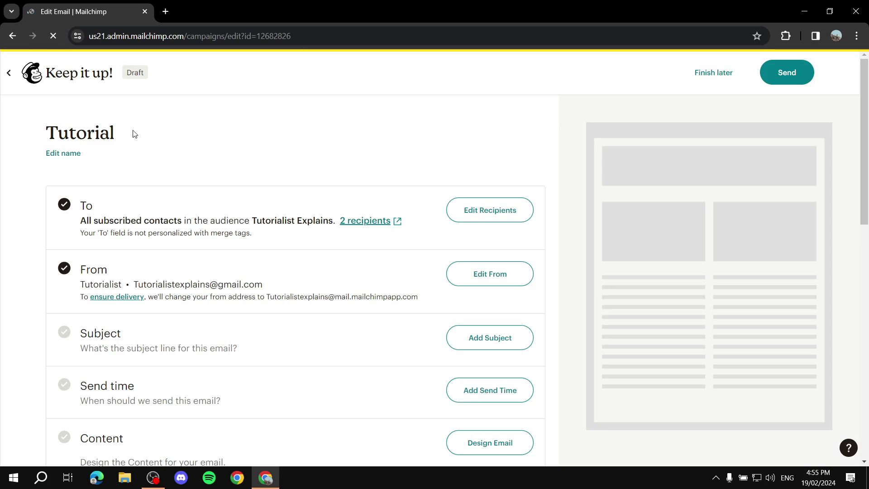
- Keep the recipients as all subscribers in Tutorialist Explains (2 contacts) and save
scroll(198, 151, "down", 3)
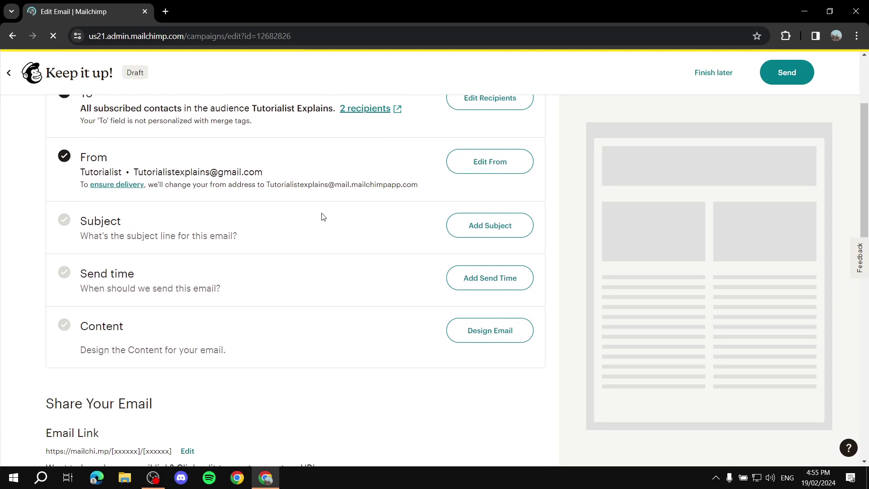
scroll(318, 214, "up", 3)
left_click_drag(62, 192, 126, 205)
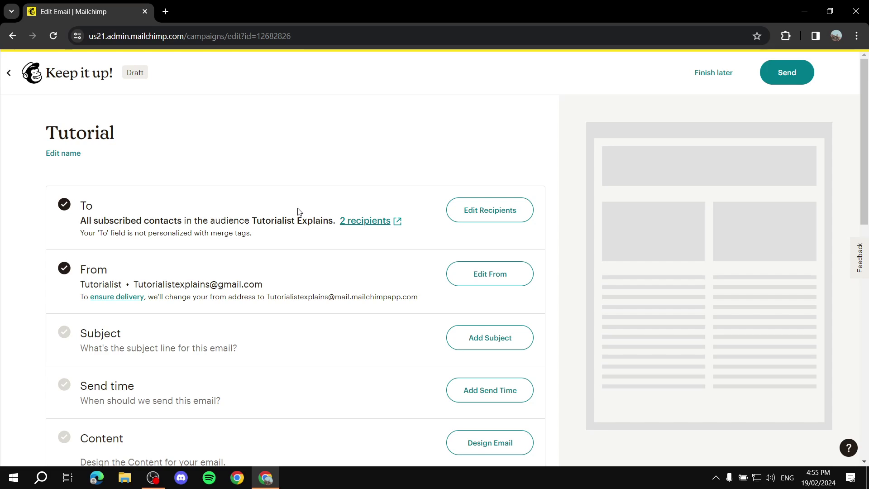
left_click(493, 217)
scroll(194, 155, "down", 5)
scroll(226, 178, "up", 5)
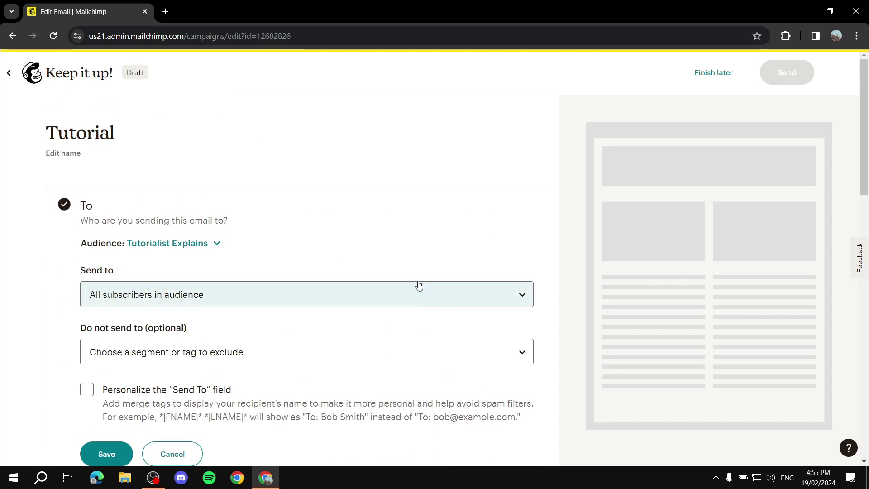
scroll(355, 287, "down", 1)
left_click(199, 242)
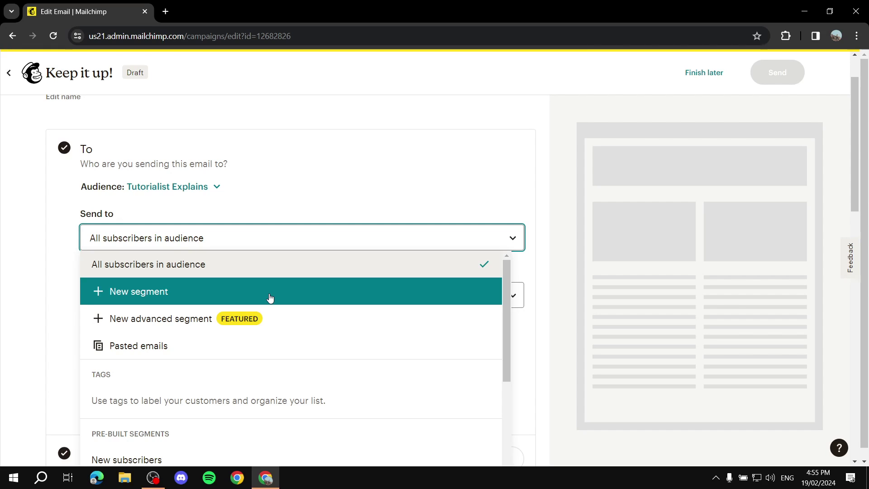
left_click(256, 245)
scroll(68, 116, "up", 2)
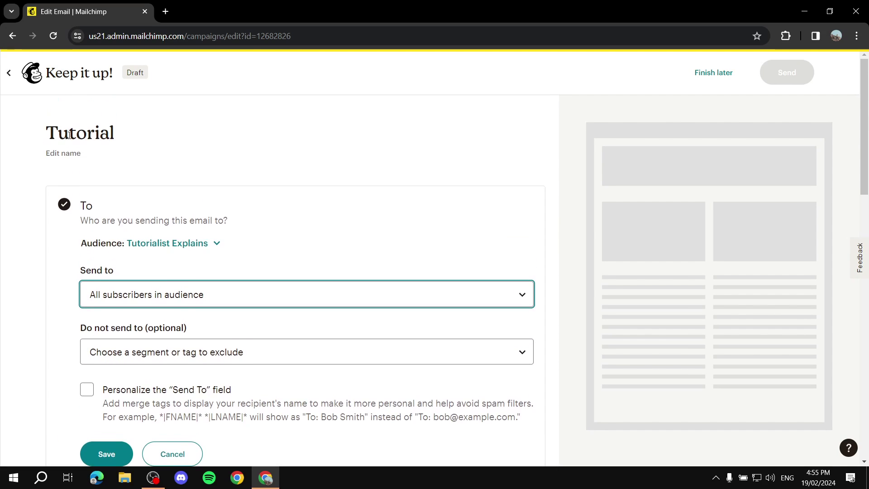
scroll(66, 210, "down", 5)
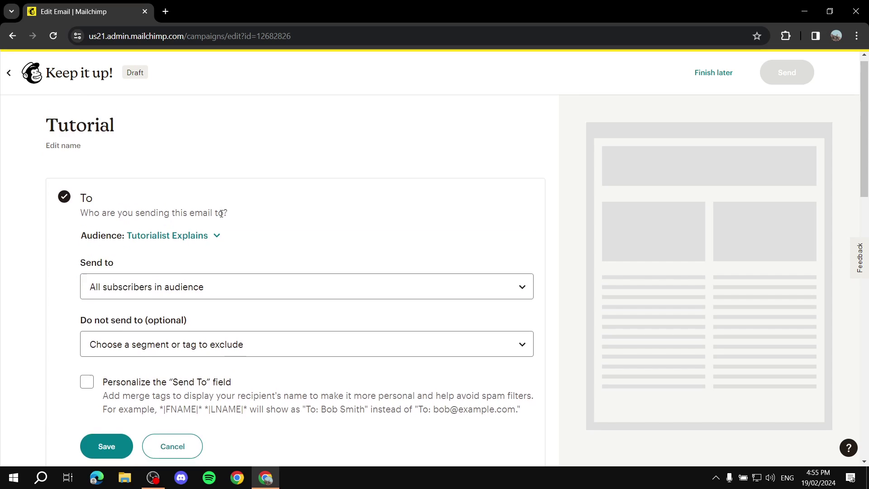
left_click(110, 229)
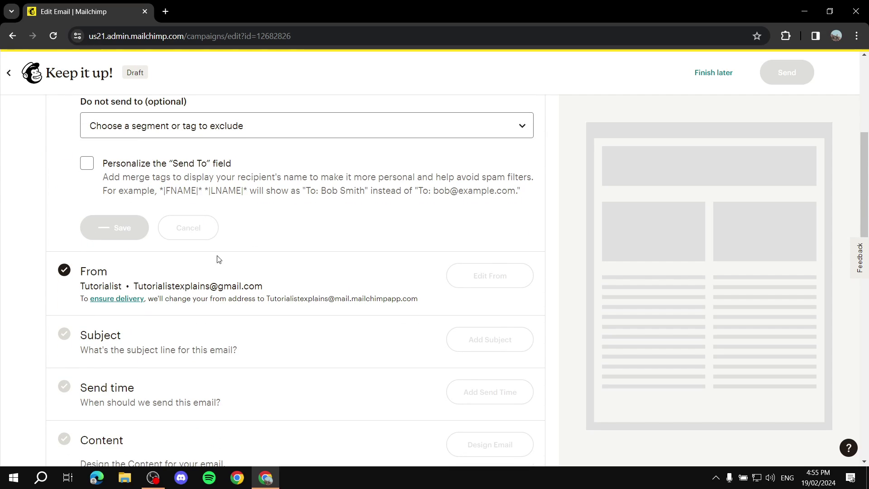
scroll(145, 206, "up", 4)
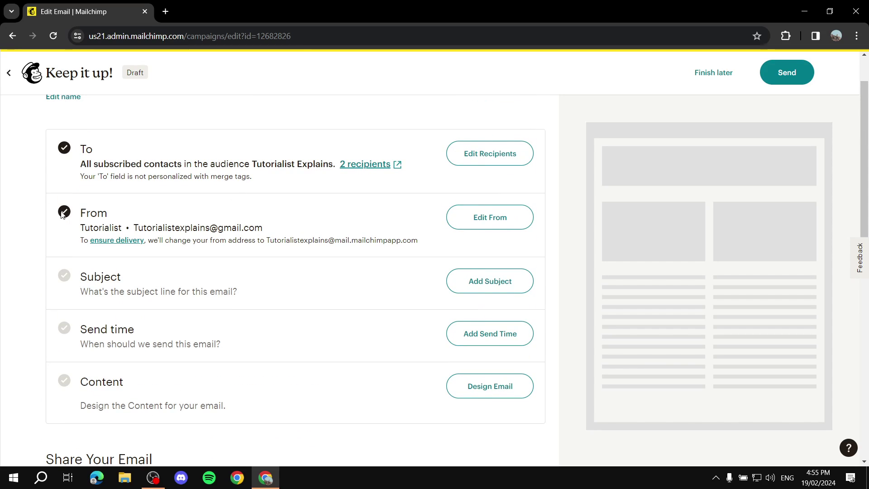
- Check the sender e-mail address and save the From name and address
left_click(489, 217)
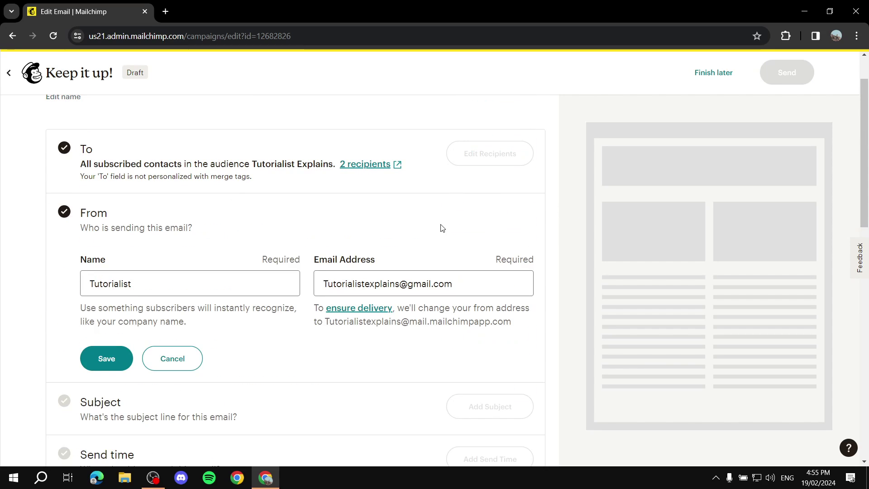
left_click_drag(452, 283, 314, 286)
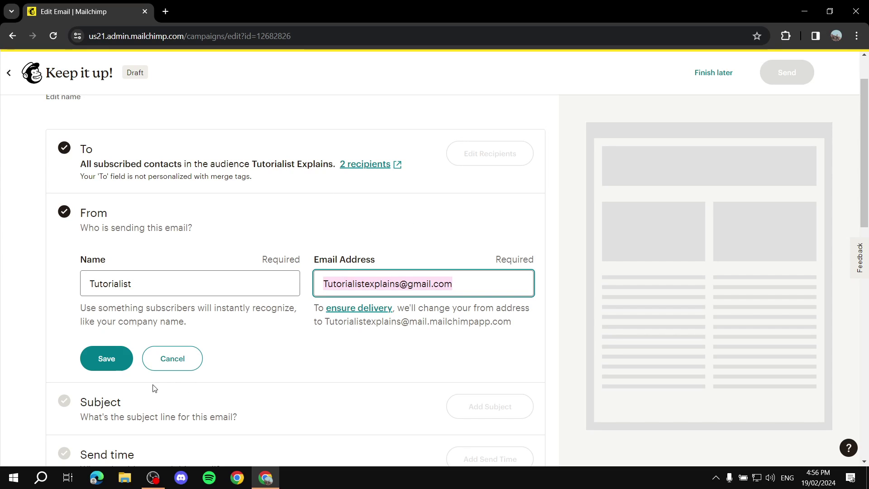
left_click(109, 357)
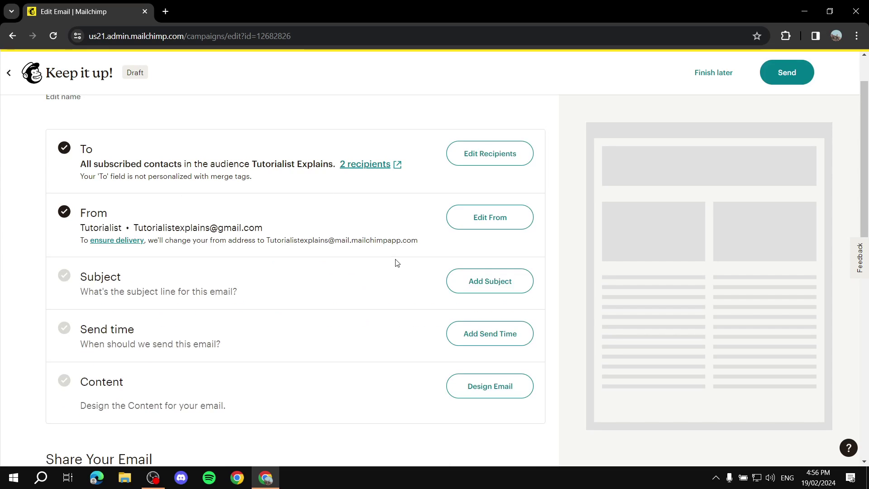
left_click(469, 289)
- Enter 'A TITLE FOR A CAMPAIGN' as the email's subject line
scroll(269, 322, "down", 2)
left_click(219, 232)
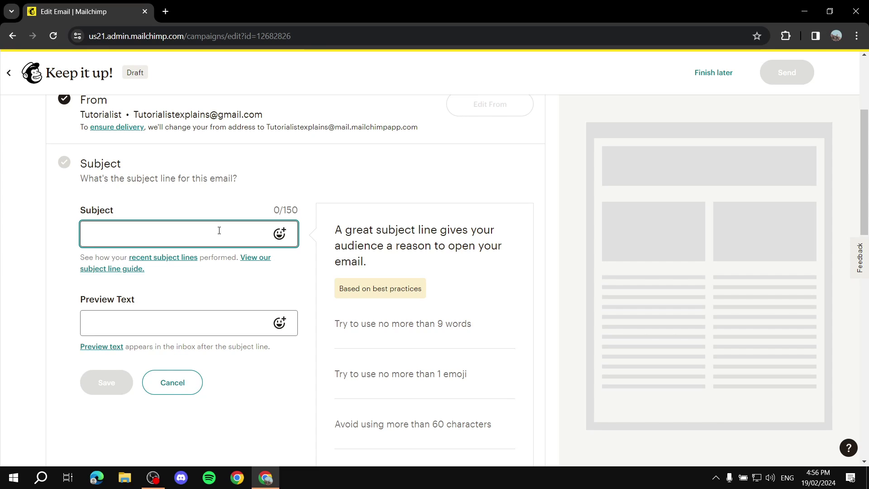
type("A Tl")
type("TLE FOR A C")
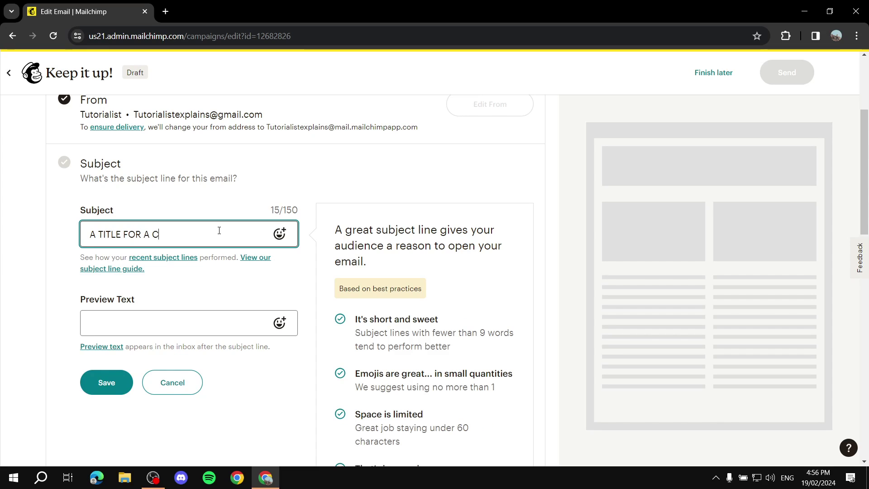
type("AMPAIGN")
scroll(487, 273, "down", 3)
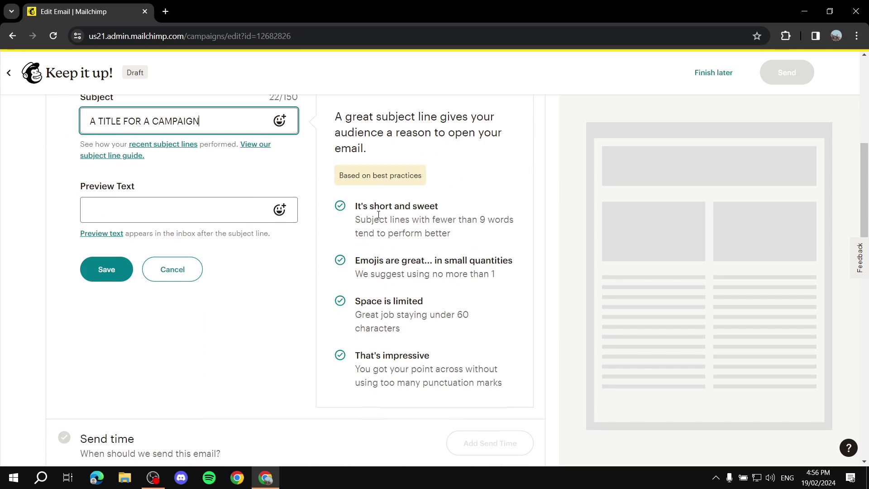
- Read over the subject-line tips, then put the cursor in the empty Preview Text field
left_click_drag(354, 206, 507, 386)
left_click(511, 390)
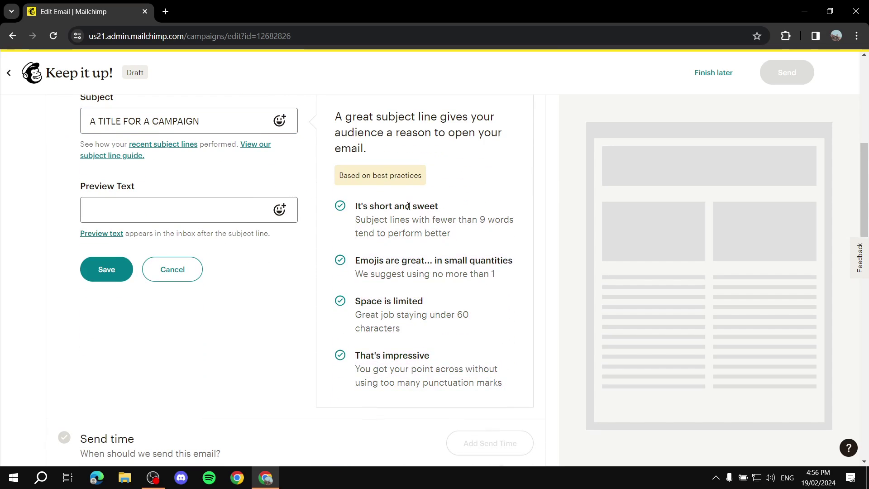
scroll(449, 213, "up", 3)
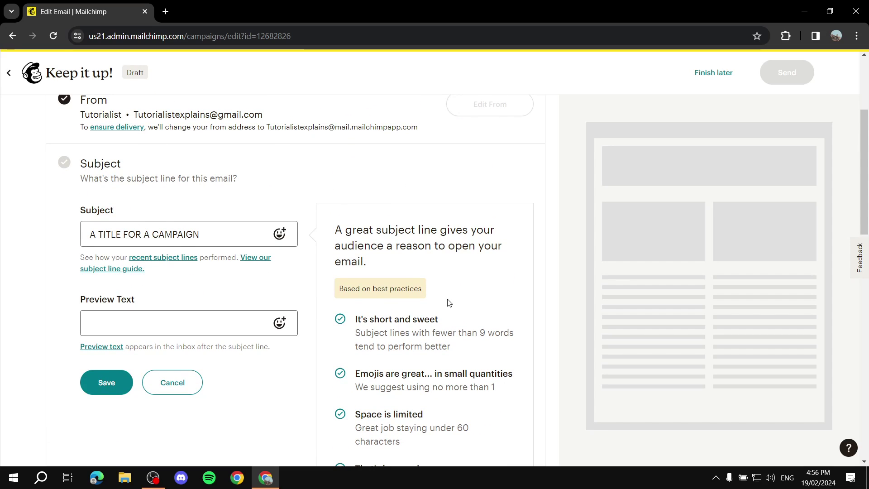
scroll(343, 272, "down", 1)
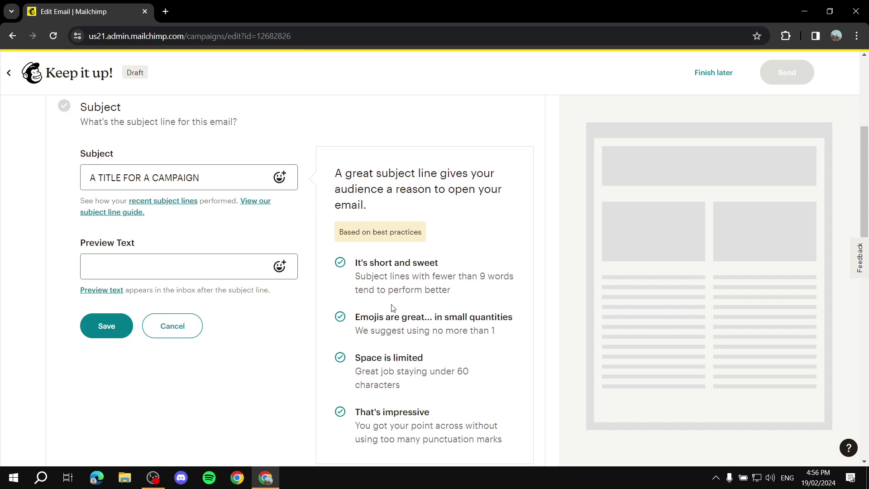
left_click(140, 261)
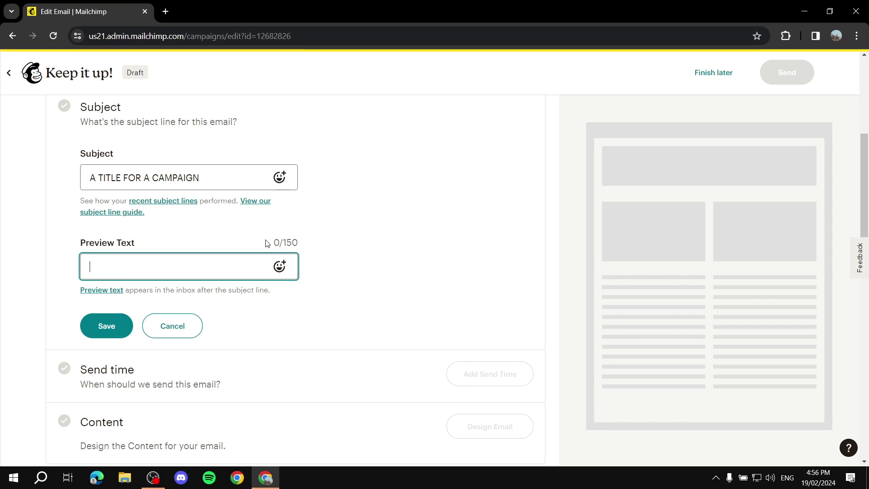
- Finish the preview text 'CALL TO ACTION' and save it with subject 'A TITLE FOR A CAMPAIGN'
type("TION")
left_click(106, 326)
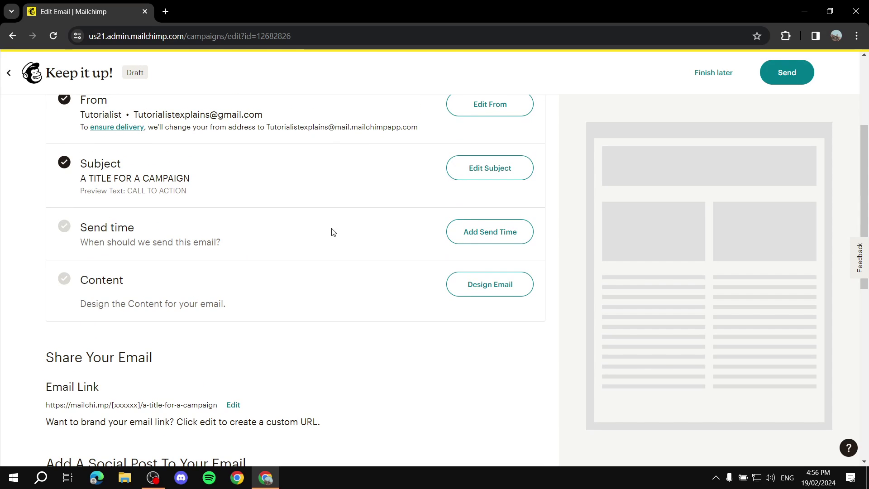
- Set the campaign's send time to Send now and save it
left_click(480, 231)
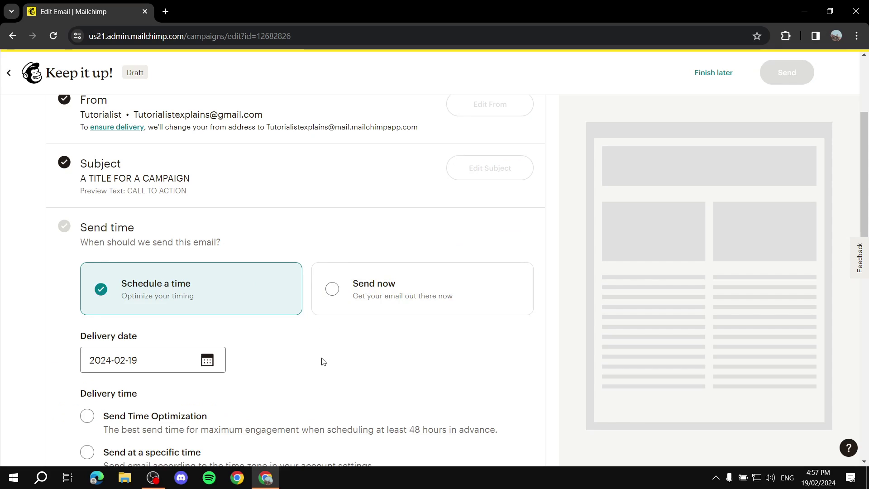
left_click(383, 304)
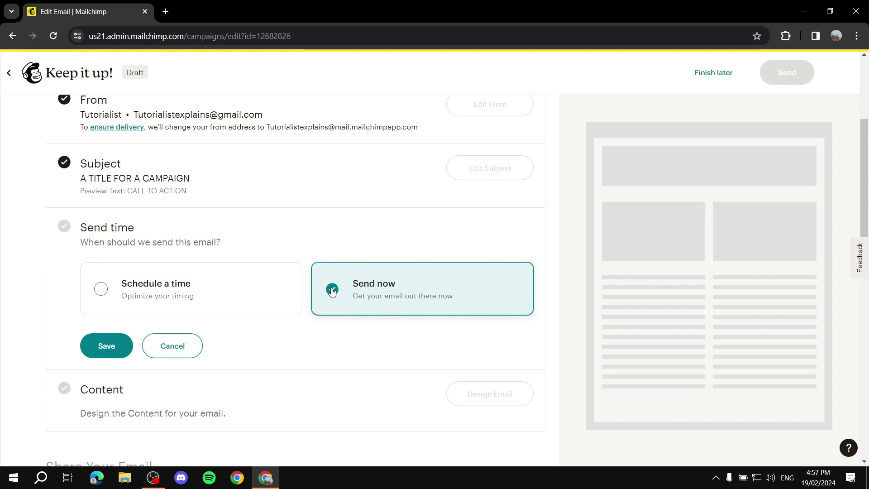
left_click(171, 296)
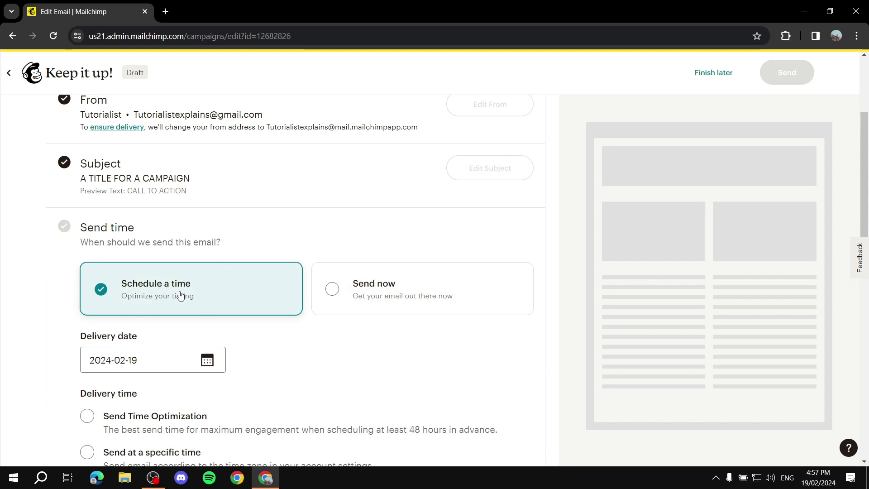
left_click(378, 291)
left_click(116, 347)
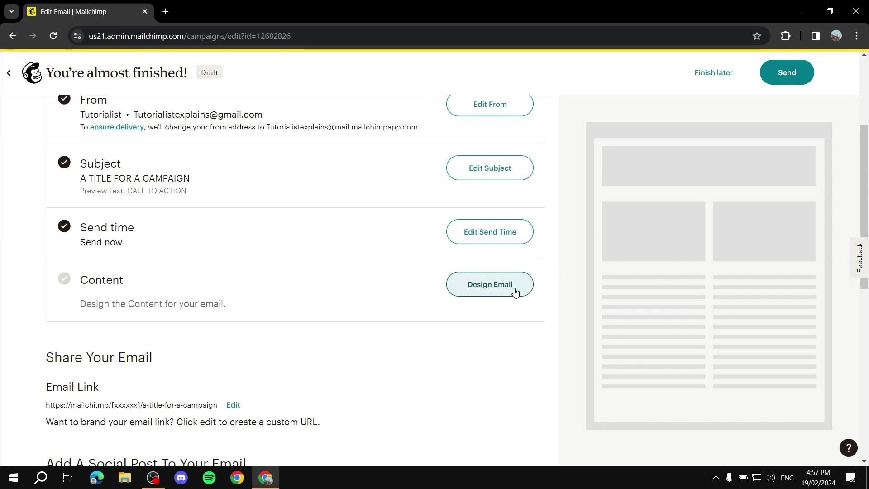
- Filter the template gallery to free templates and apply the Minimal template
left_click(483, 285)
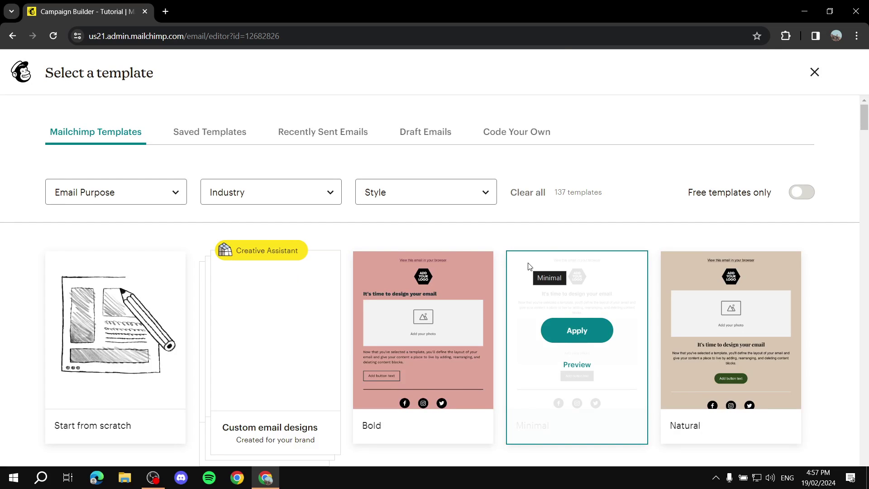
scroll(441, 290, "down", 3)
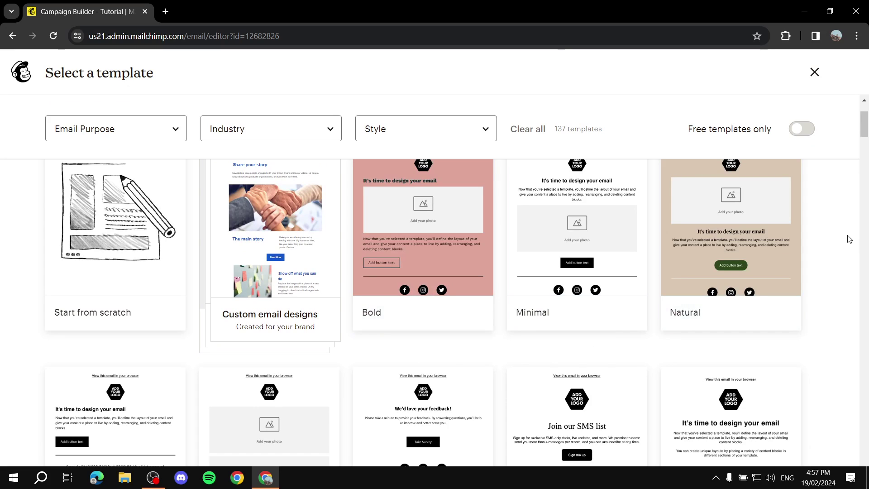
scroll(849, 239, "down", 3)
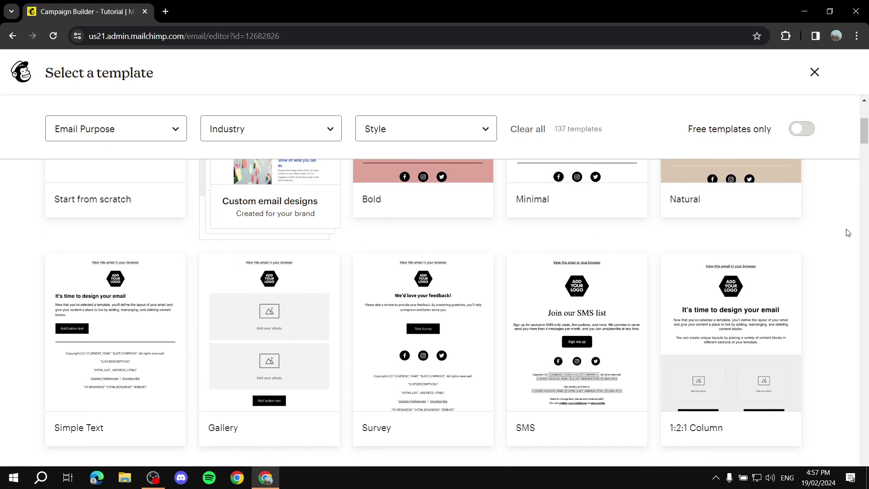
scroll(847, 233, "up", 4)
left_click(807, 135)
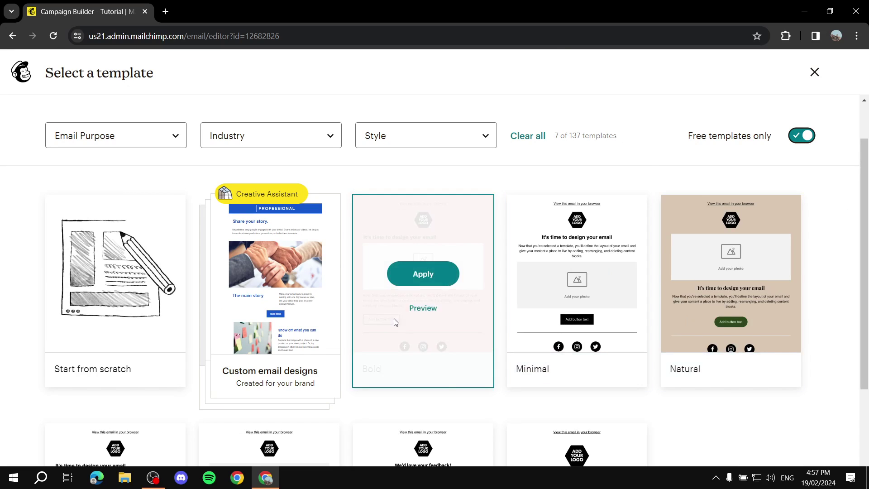
left_click(581, 277)
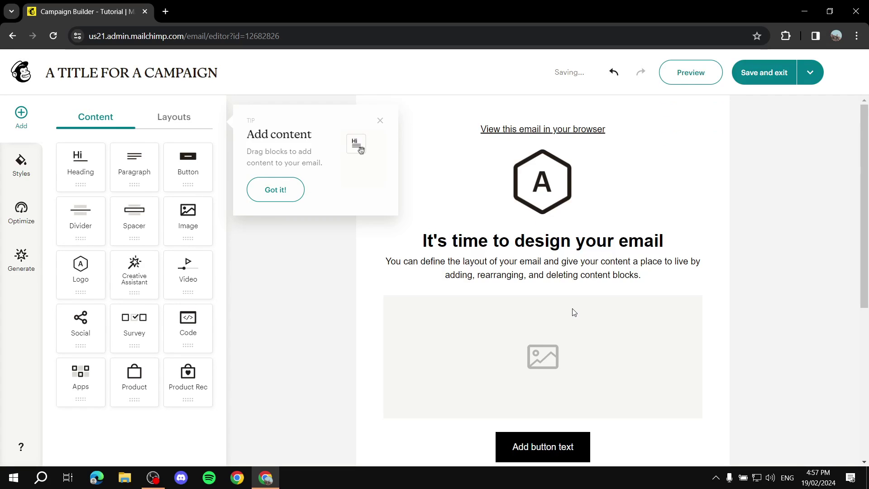
- Set the email's logo block image to Tutorial.png
left_click(380, 121)
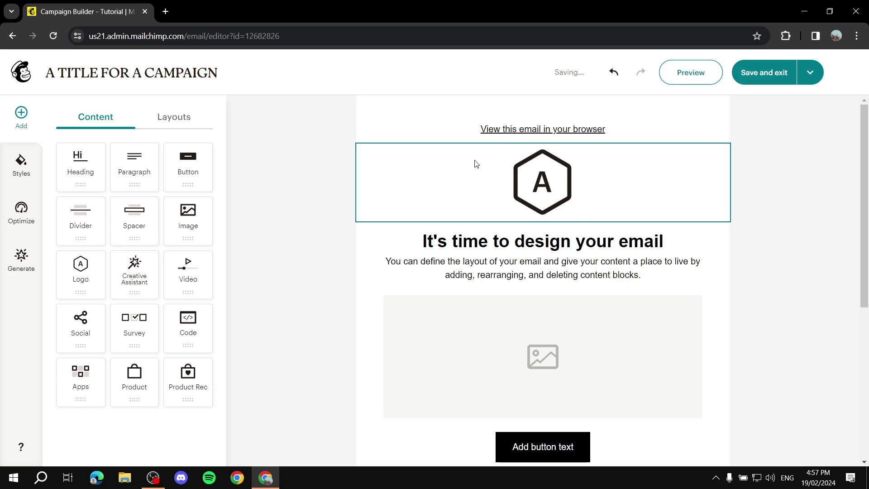
left_click(387, 204)
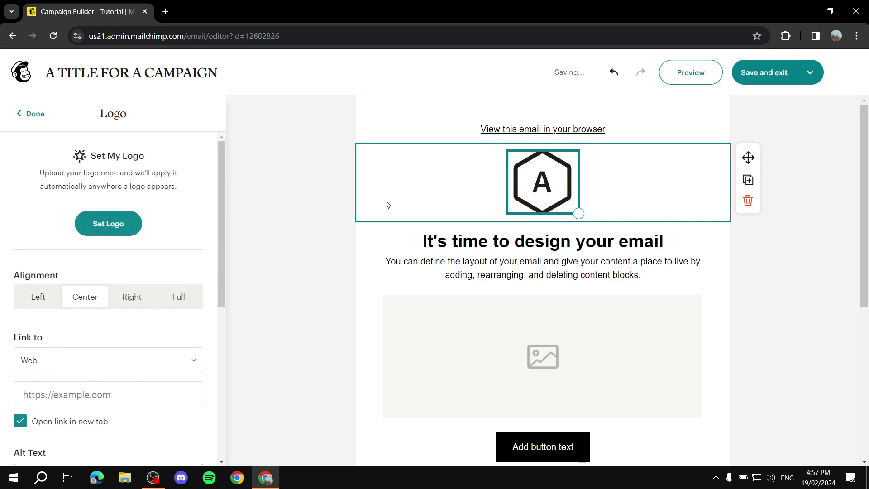
left_click(89, 226)
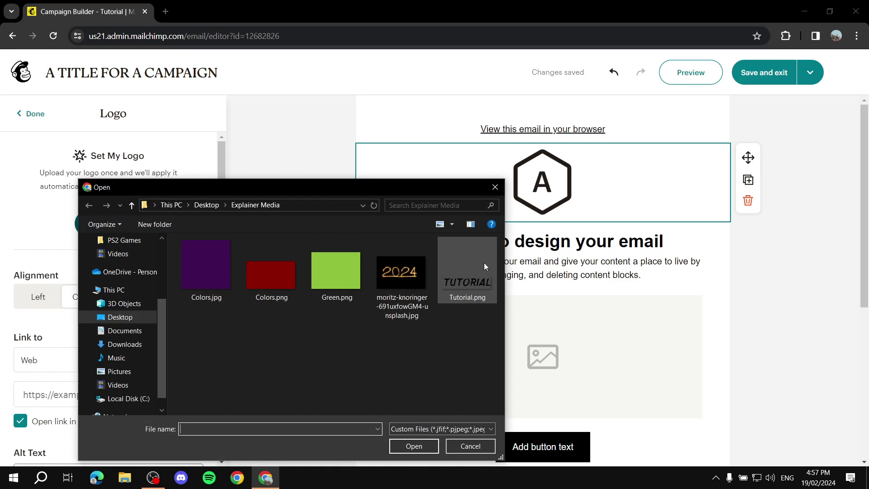
double_click(484, 262)
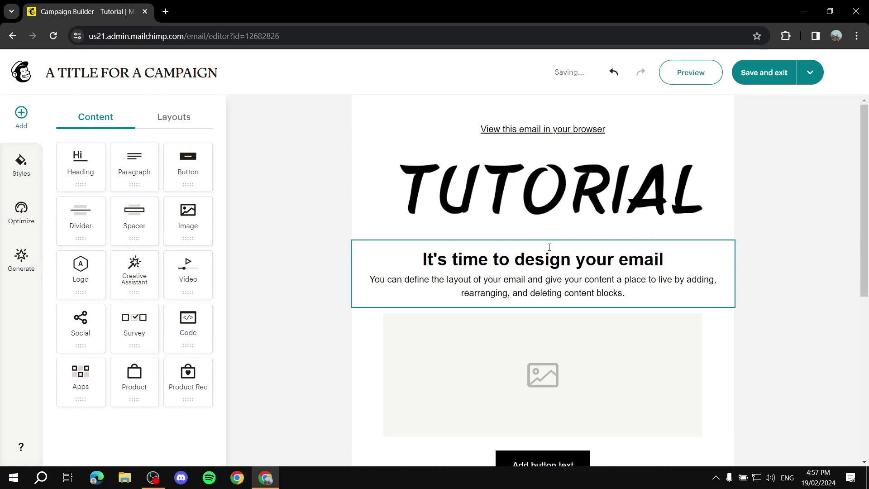
- Delete the empty image placeholder block that sits below the intro text
left_click(662, 287)
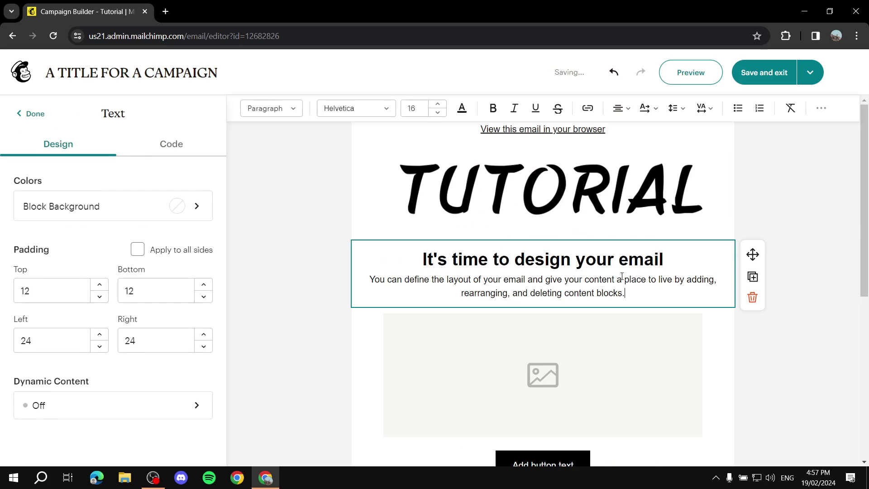
left_click_drag(631, 294, 380, 252)
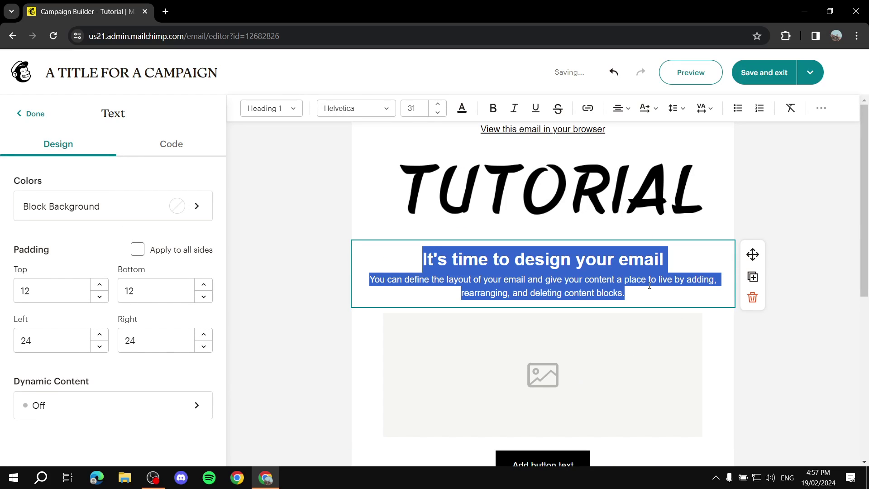
left_click(796, 234)
scroll(533, 252, "down", 3)
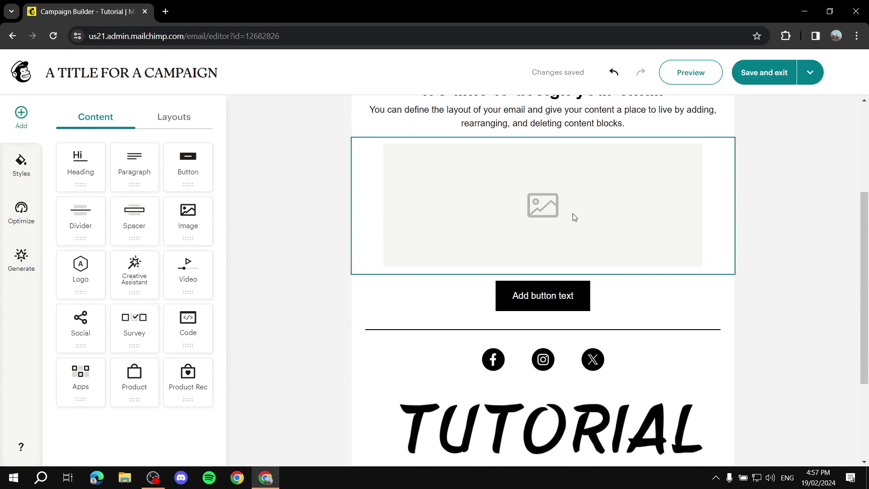
scroll(444, 224, "down", 3)
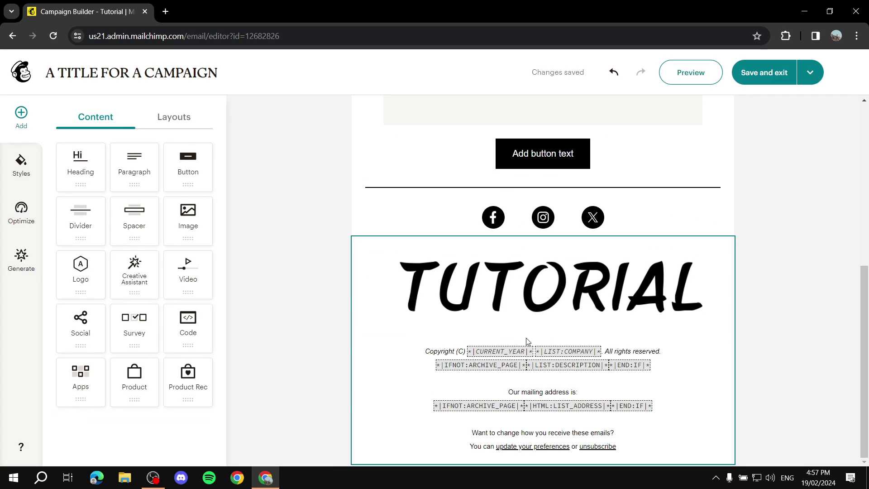
scroll(585, 209, "up", 1)
scroll(585, 210, "up", 5)
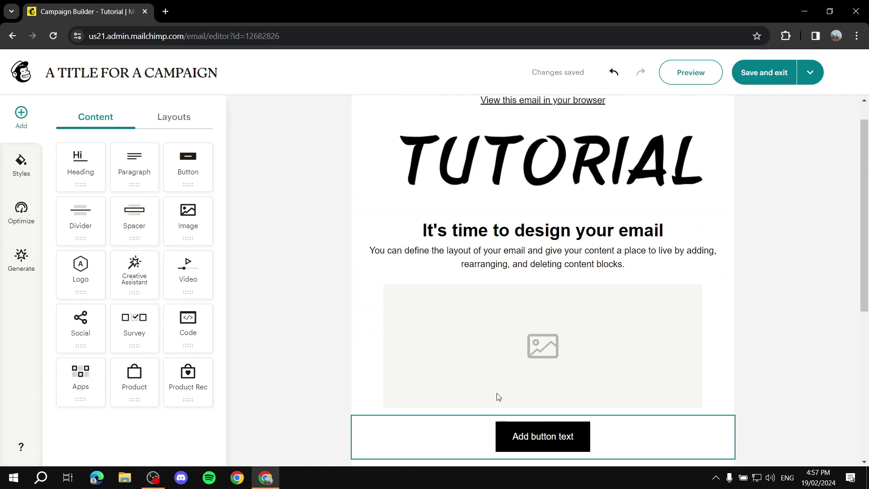
left_click(512, 349)
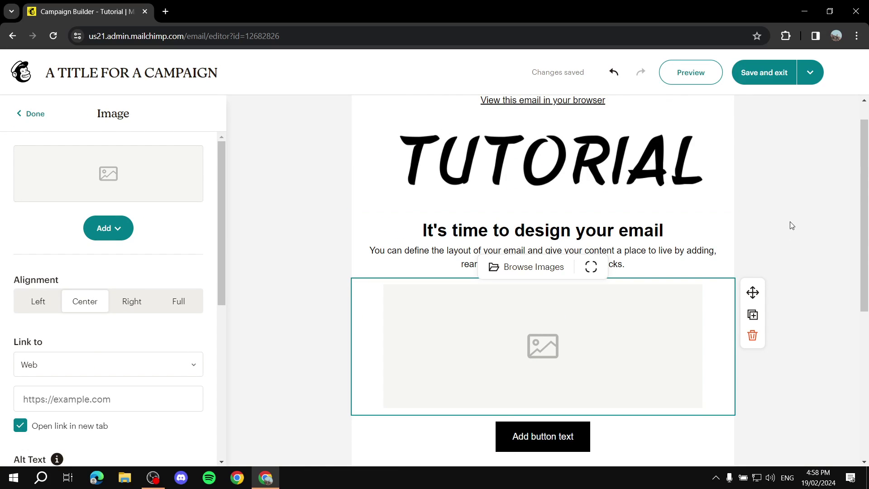
left_click(752, 335)
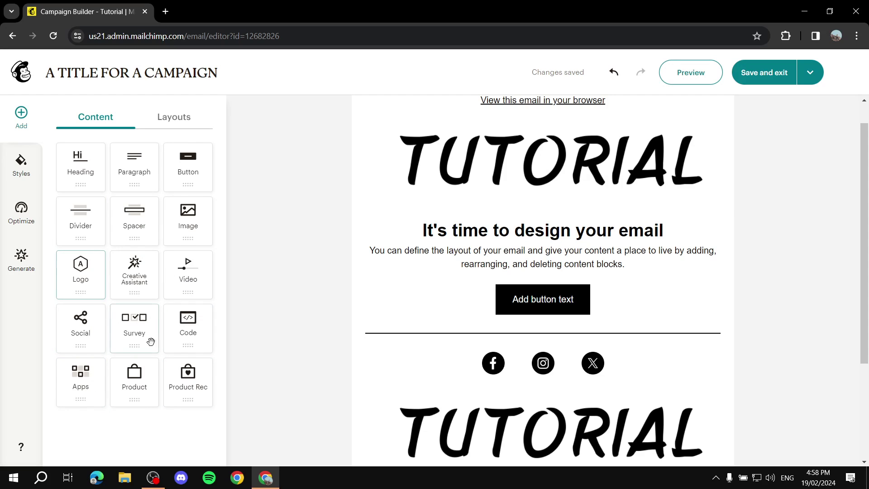
left_click_drag(188, 277, 515, 348)
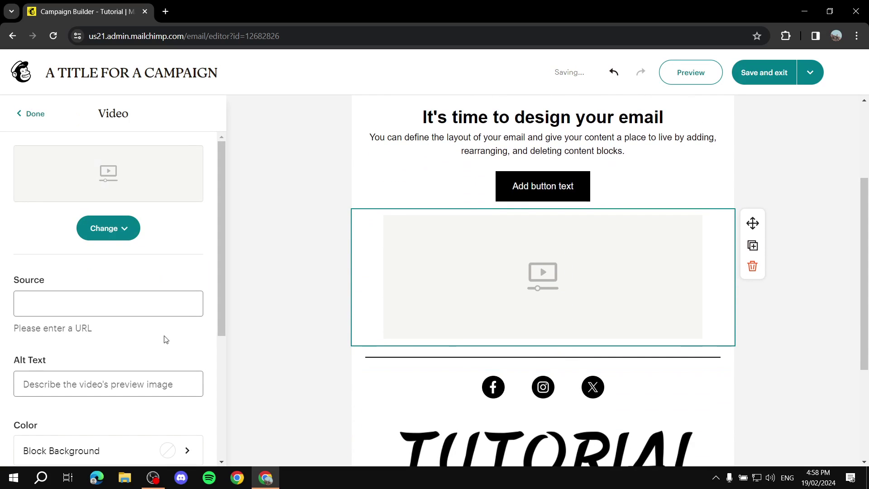
left_click(72, 293)
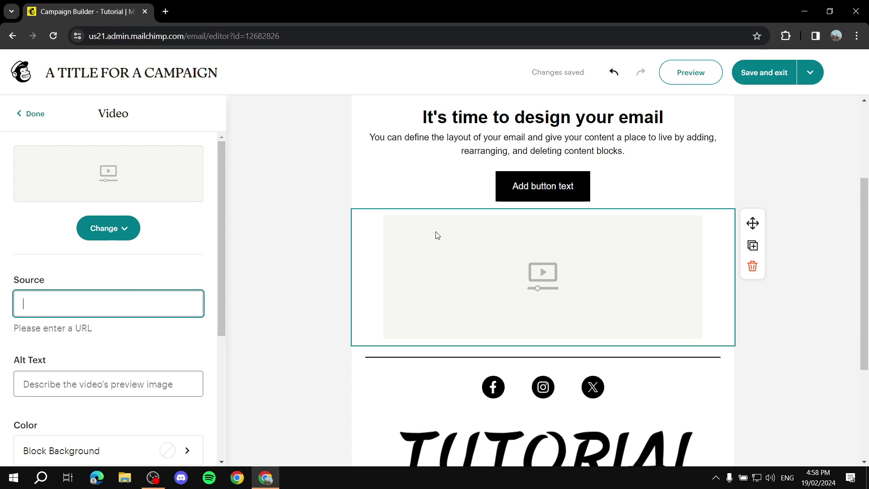
scroll(527, 285, "up", 3)
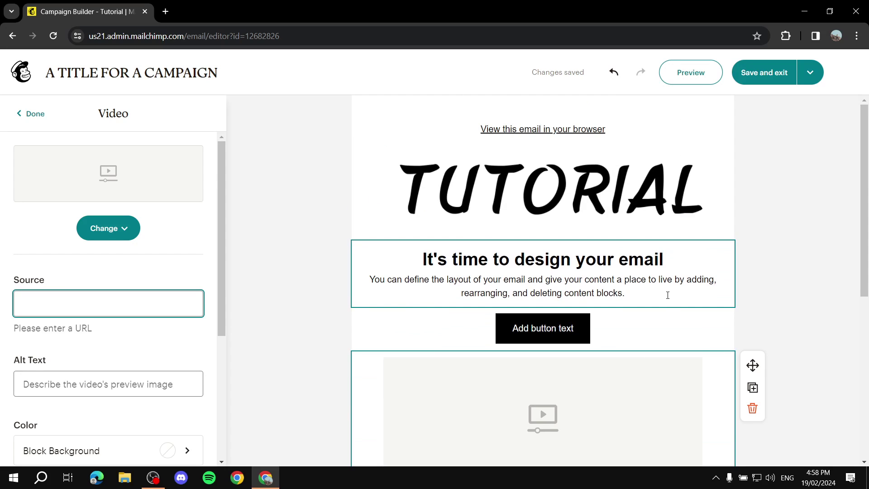
- Edit the button block's label to read 'Addon text'
left_click(545, 329)
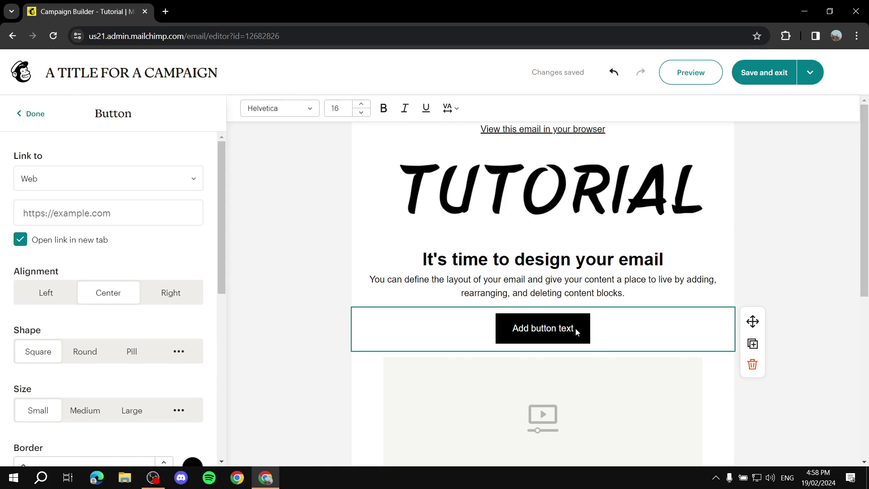
left_click(547, 324)
key("BackSpace")
key("BackSpace")
key("BackSpace")
key("BackSpace")
key("BackSpace")
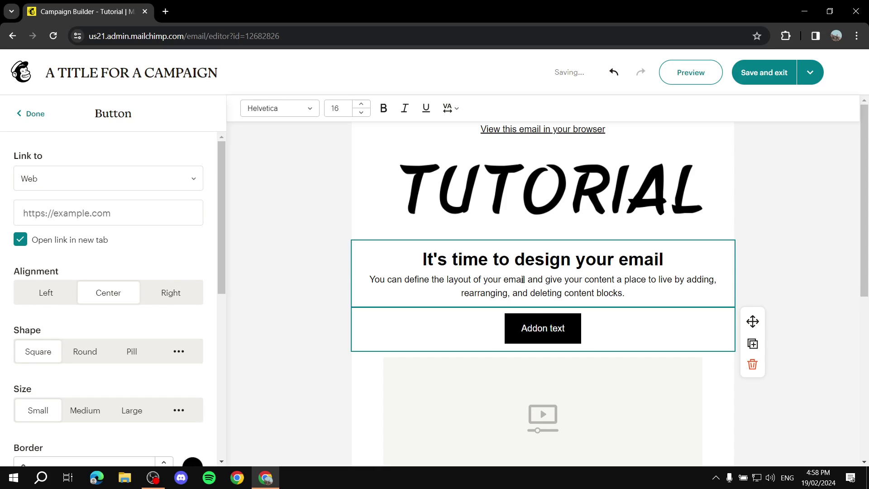
left_click(775, 203)
left_click(799, 78)
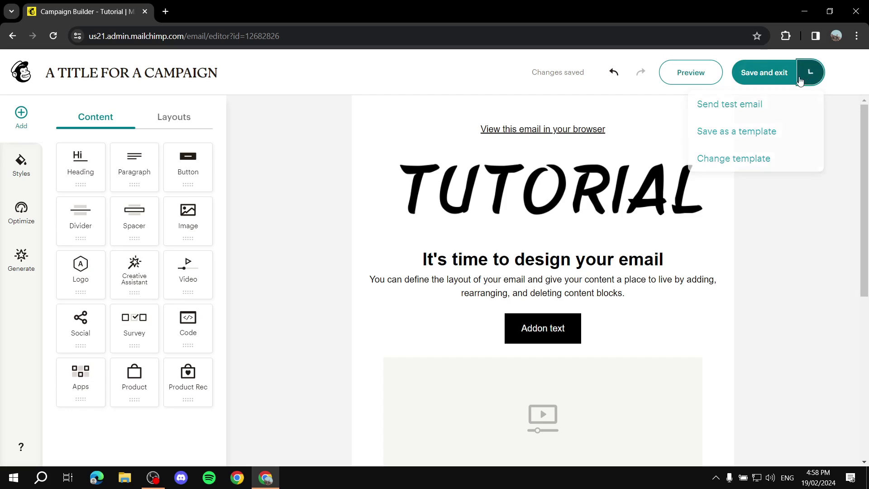
- Save the email design and exit to the campaign checklist
left_click(770, 73)
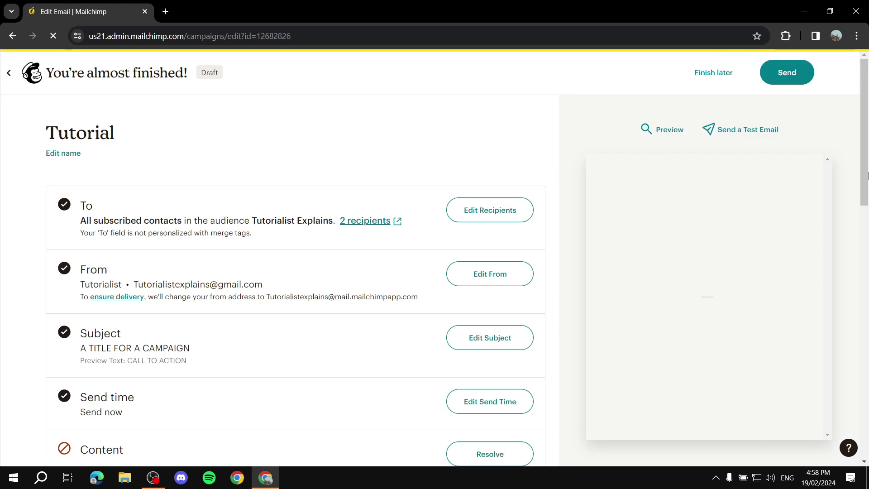
scroll(705, 175, "down", 4)
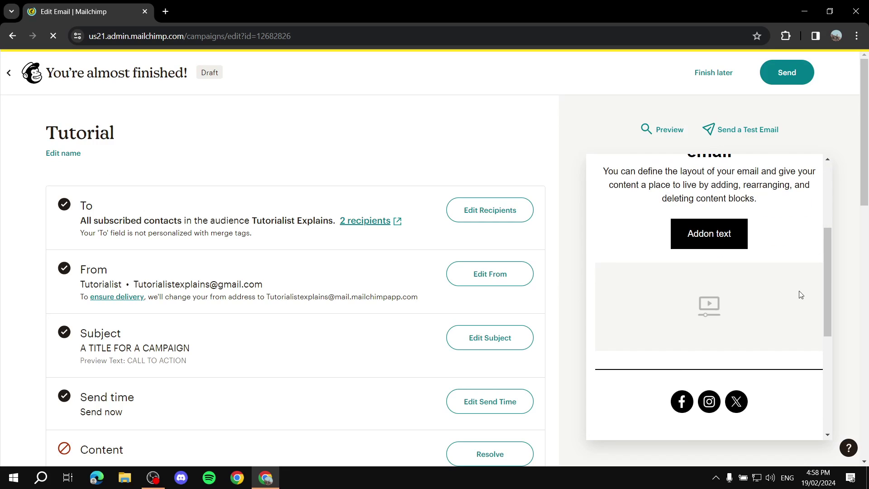
scroll(85, 265, "down", 3)
scroll(84, 264, "down", 2)
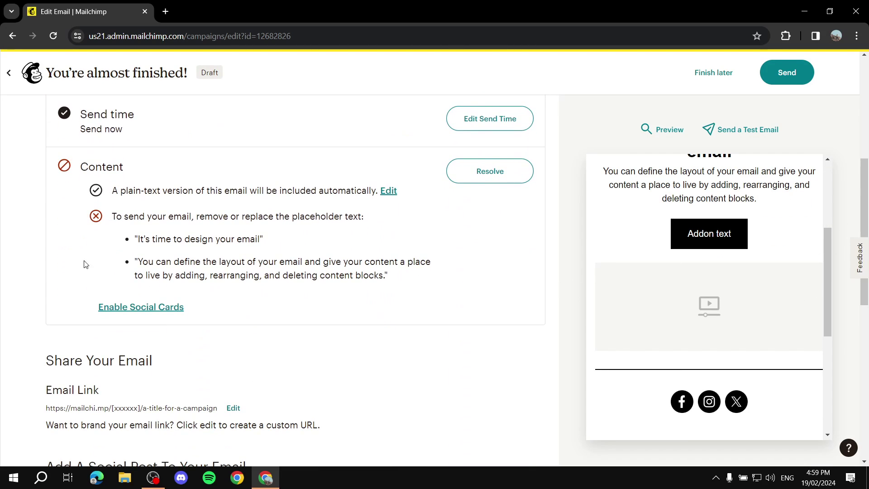
left_click_drag(113, 217, 375, 220)
left_click(375, 220)
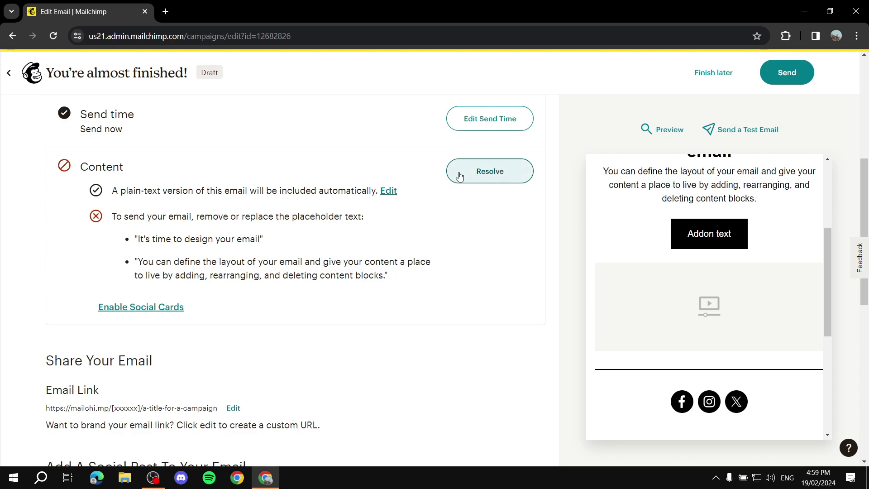
- Review the checklist's Content warning about leftover placeholder text
scroll(312, 186, "down", 5)
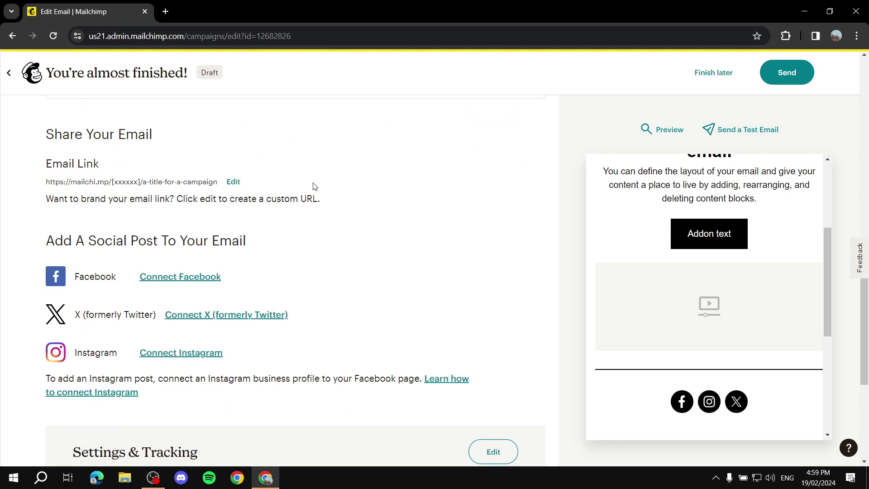
scroll(290, 204, "up", 2)
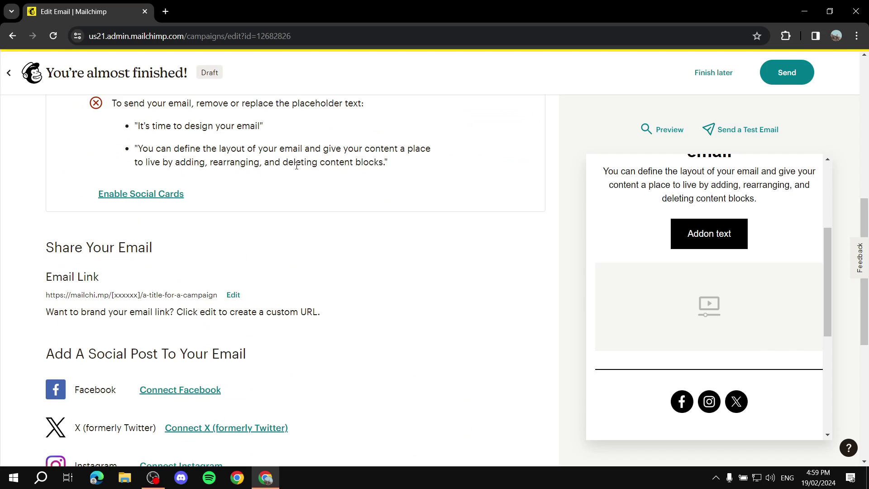
scroll(298, 172, "up", 2)
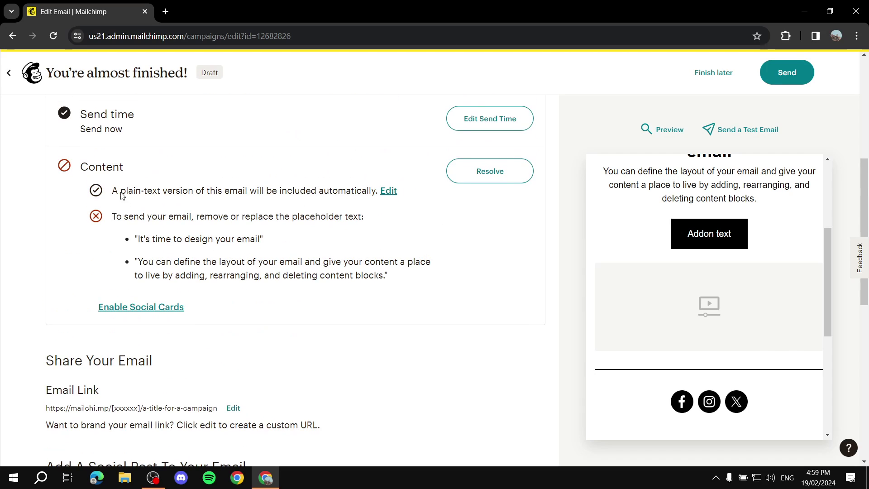
left_click_drag(113, 217, 362, 214)
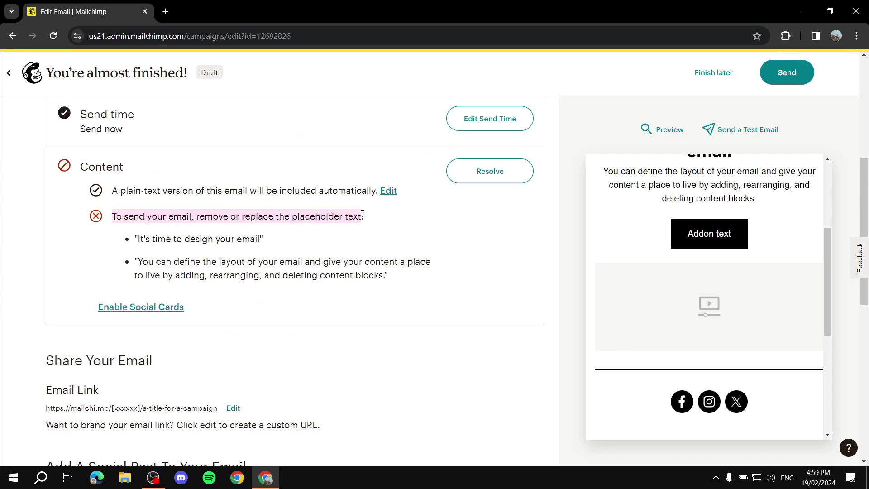
left_click(381, 217)
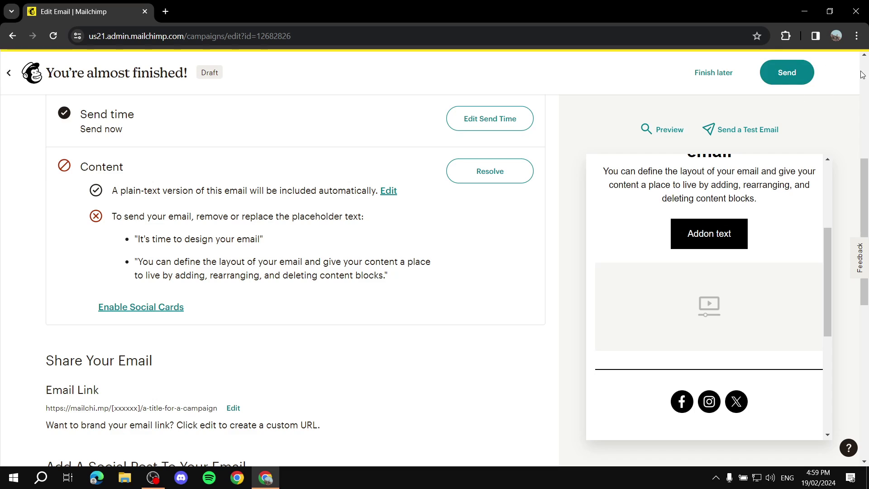
scroll(246, 165, "down", 7)
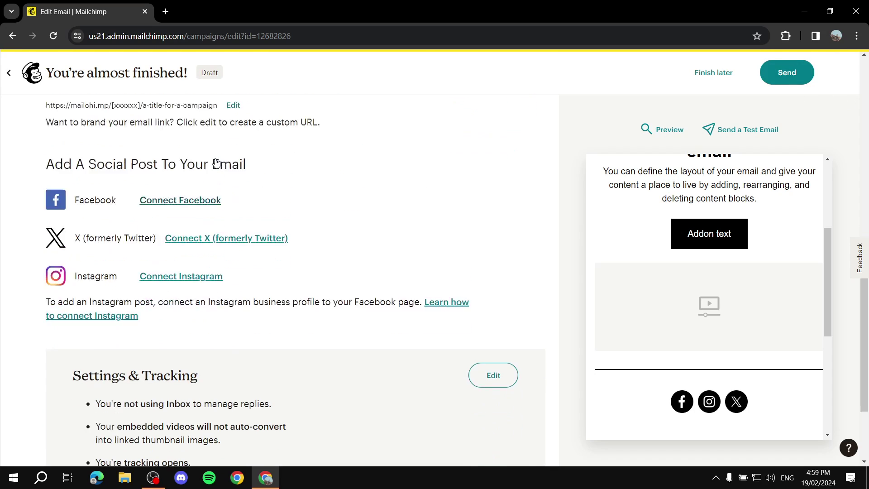
scroll(213, 165, "up", 13)
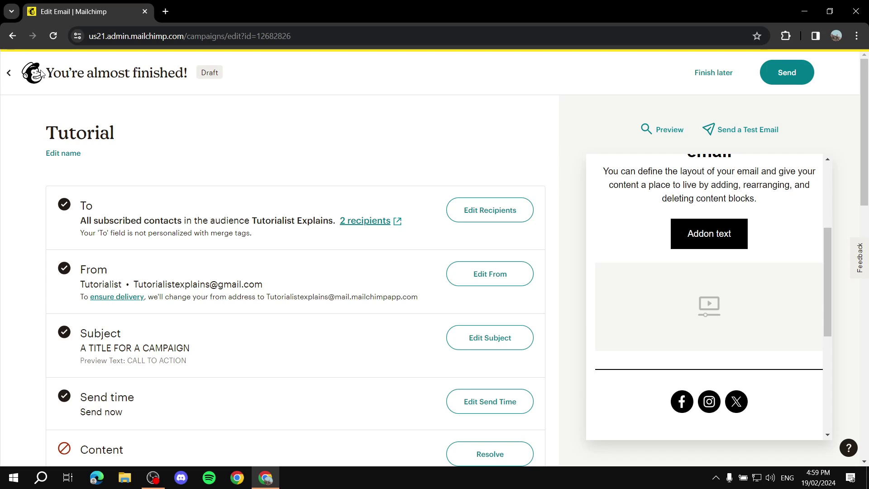
- Return to All campaigns, expand Automations, and browse the two Tutorial drafts
left_click(8, 72)
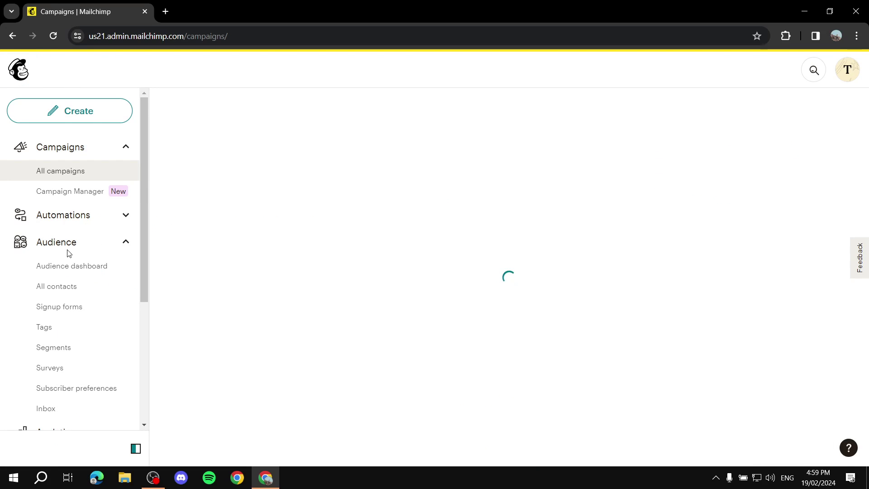
left_click(68, 216)
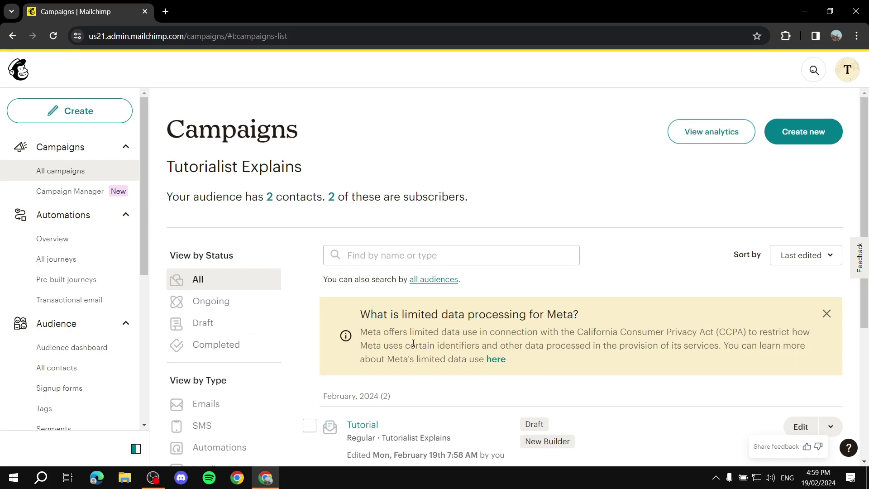
scroll(362, 308, "down", 5)
scroll(381, 194, "up", 3)
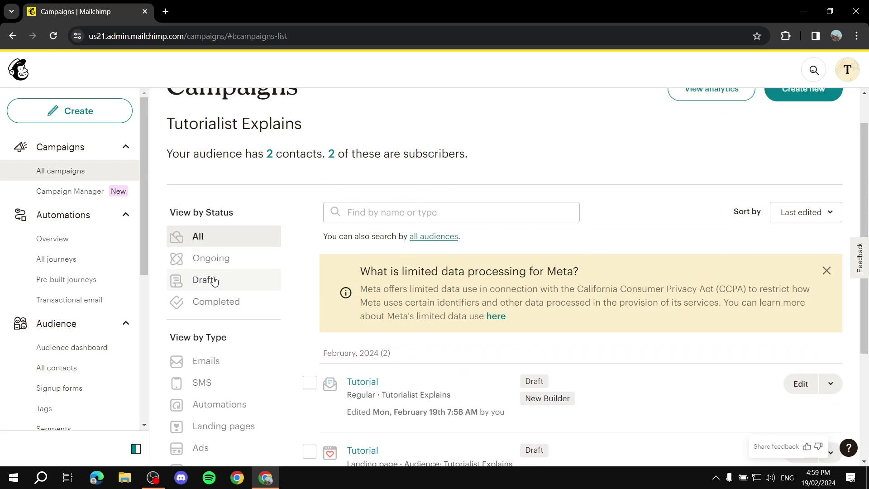
scroll(240, 304, "down", 3)
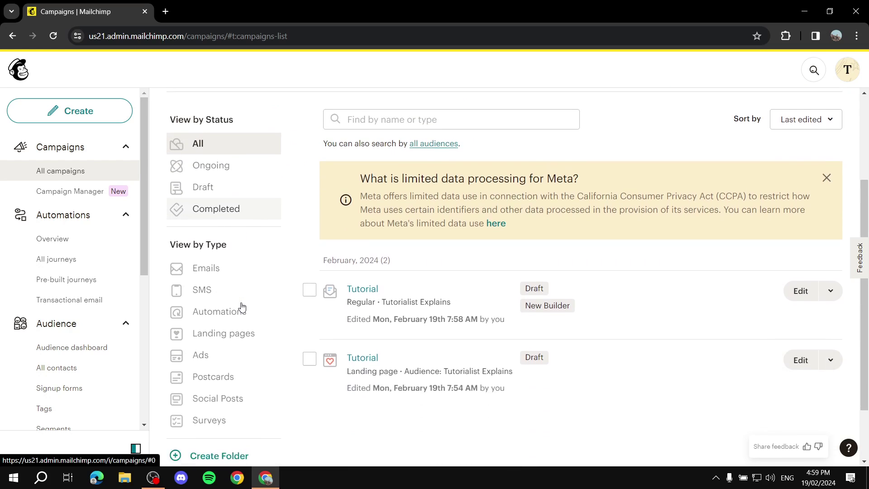